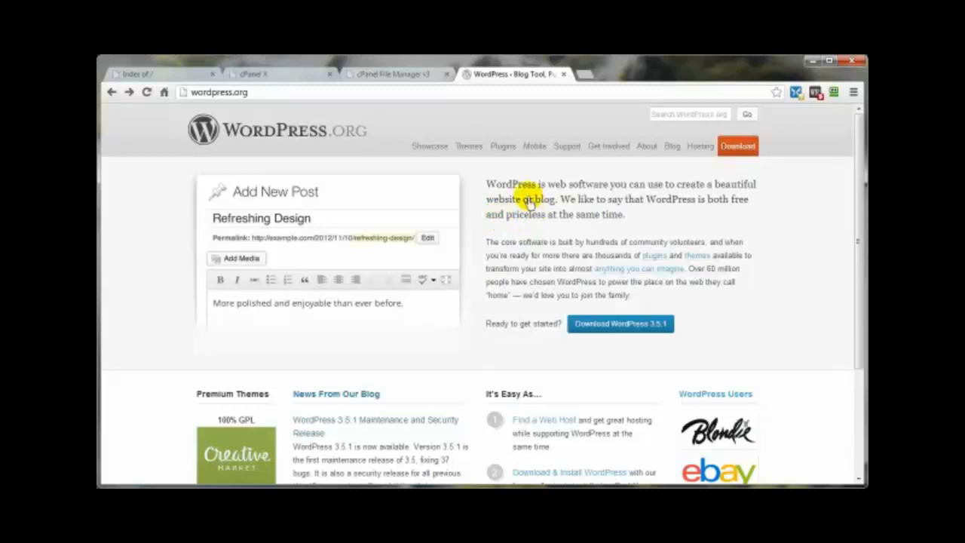
Open the WordPress 3.5.1 download page from the WordPress.org home page.
{"action": "left_click", "coordinate": [605, 328]}
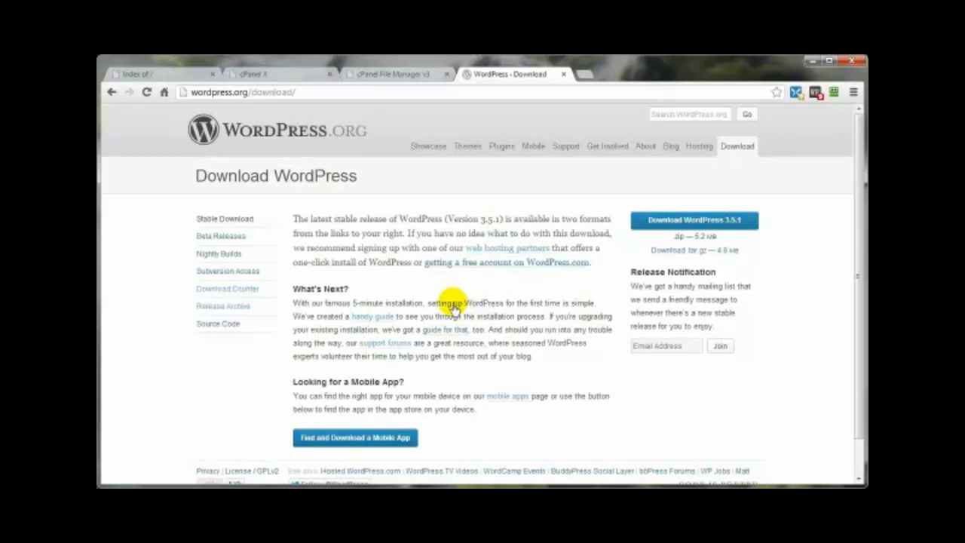
Follow the 'handy guide' link to Installing WordPress, skim it, and return to its top.
{"action": "left_click", "coordinate": [381, 317]}
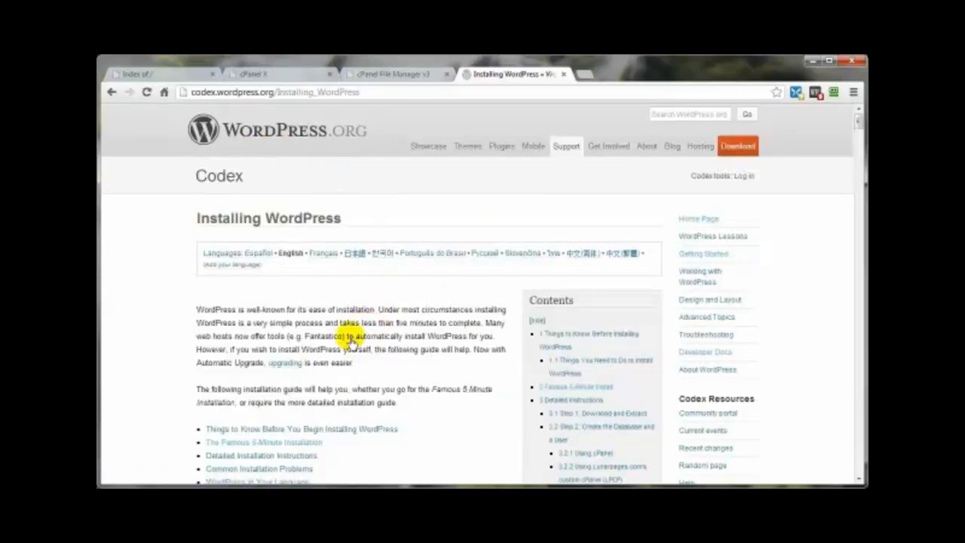
{"action": "scroll", "coordinate": [176, 307], "scroll_direction": "down", "scroll_amount": 4}
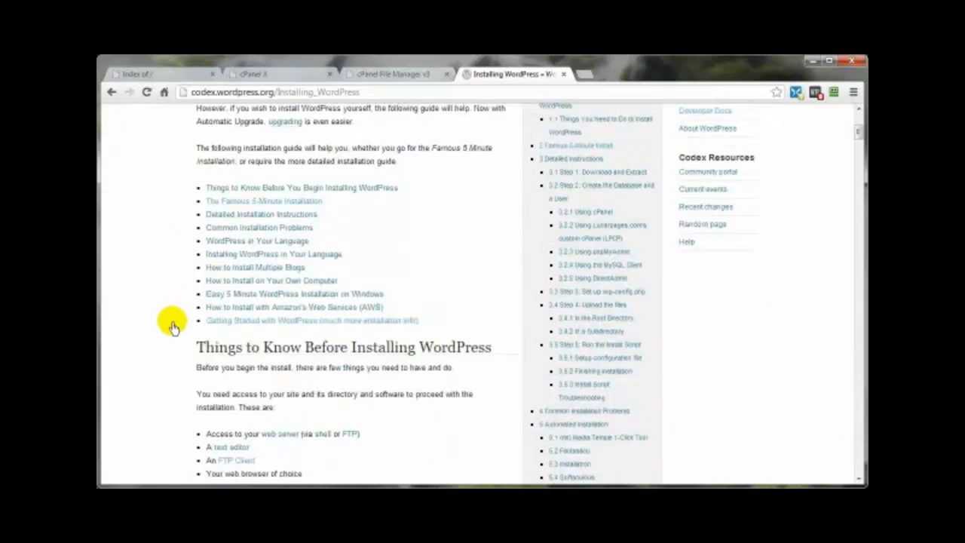
{"action": "scroll", "coordinate": [170, 375], "scroll_direction": "up", "scroll_amount": 2}
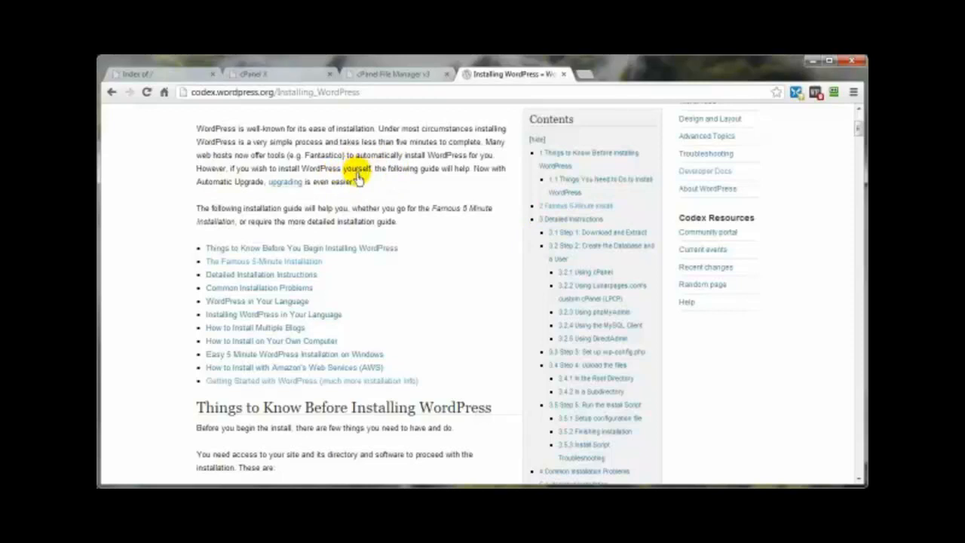
{"action": "scroll", "coordinate": [420, 223], "scroll_direction": "up", "scroll_amount": 3}
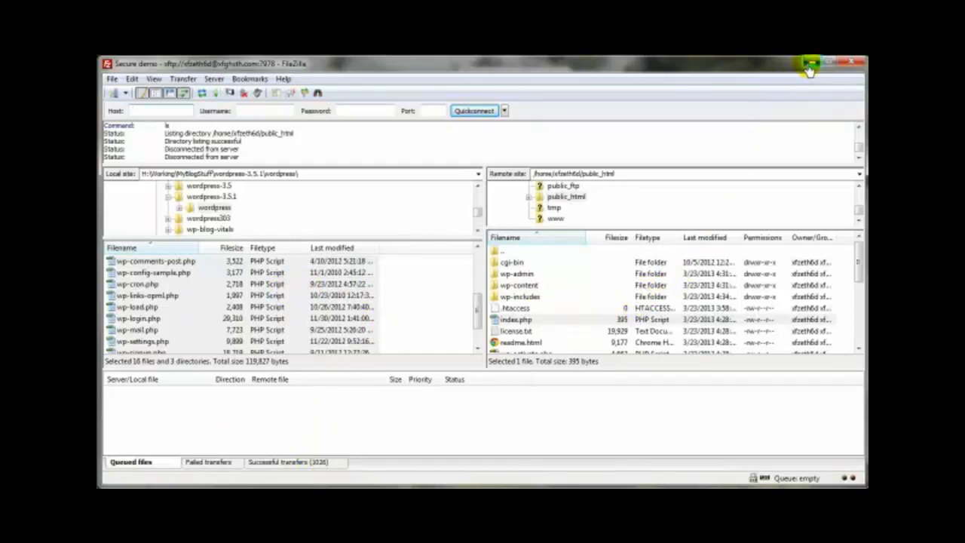
Minimize FileZilla and switch to the cPanel X tab in Chrome.
{"action": "left_click", "coordinate": [809, 67]}
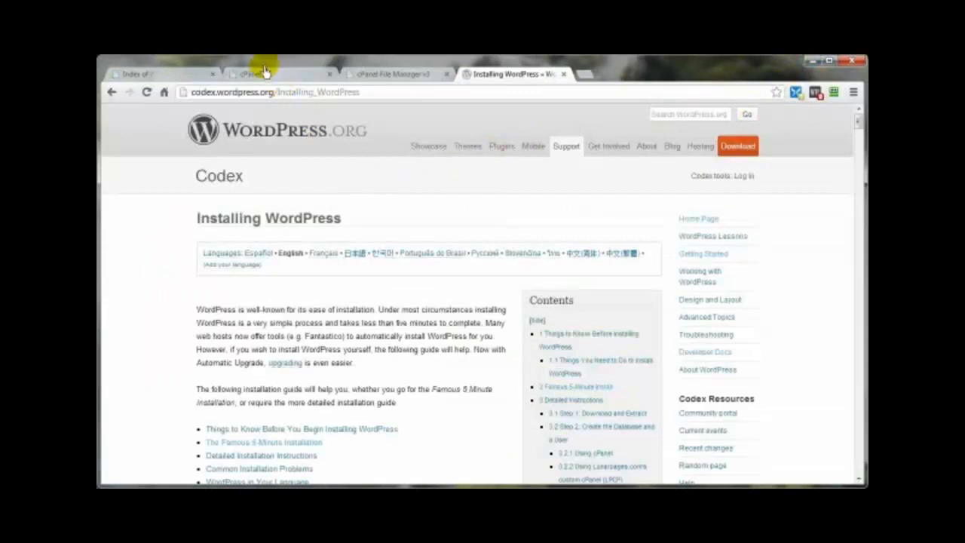
{"action": "left_click", "coordinate": [264, 73]}
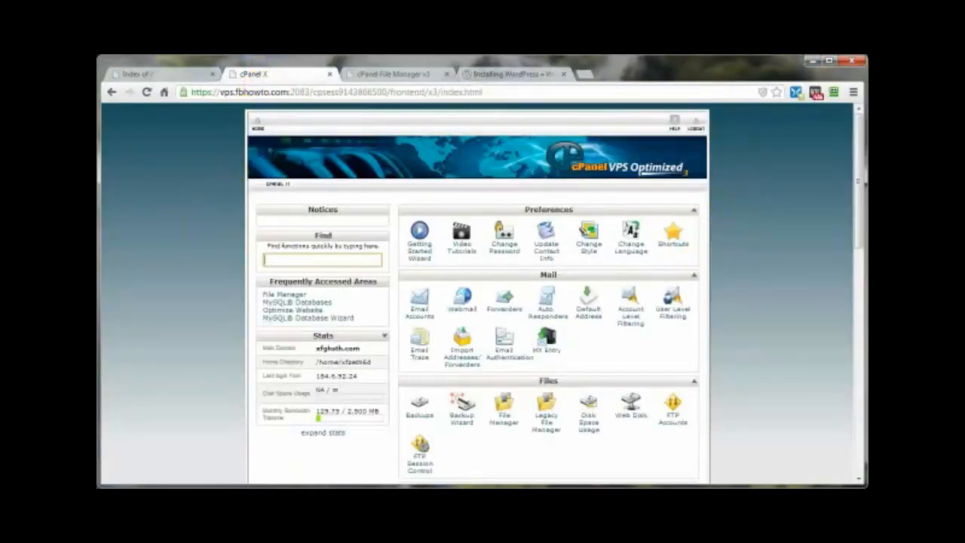
Start the five-minute countdown timer and go to cPanel's MySQL Databases page.
{"action": "mouse_move", "coordinate": [676, 58]}
{"action": "left_mouse_down"}
{"action": "mouse_move", "coordinate": [668, 104]}
{"action": "mouse_move", "coordinate": [680, 74]}
{"action": "left_mouse_up"}
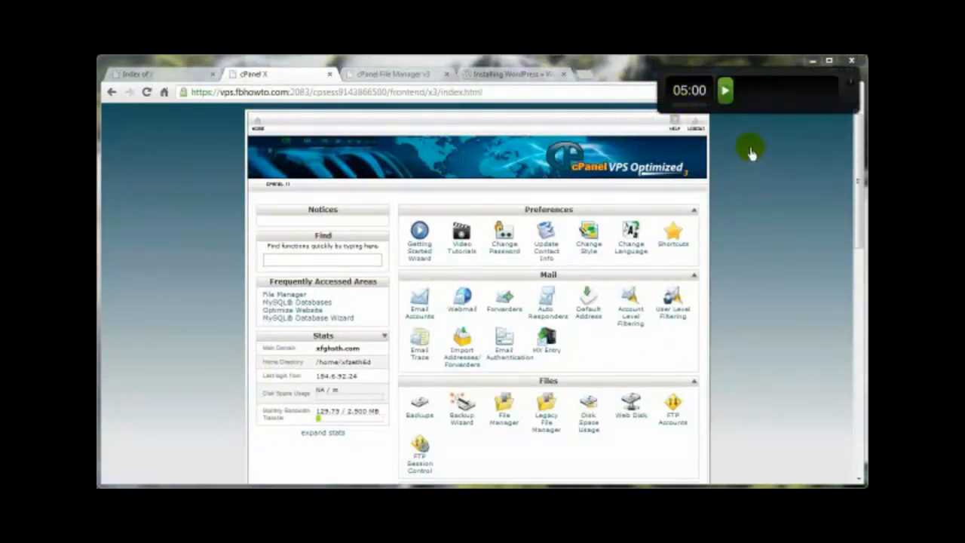
{"action": "left_click", "coordinate": [724, 92]}
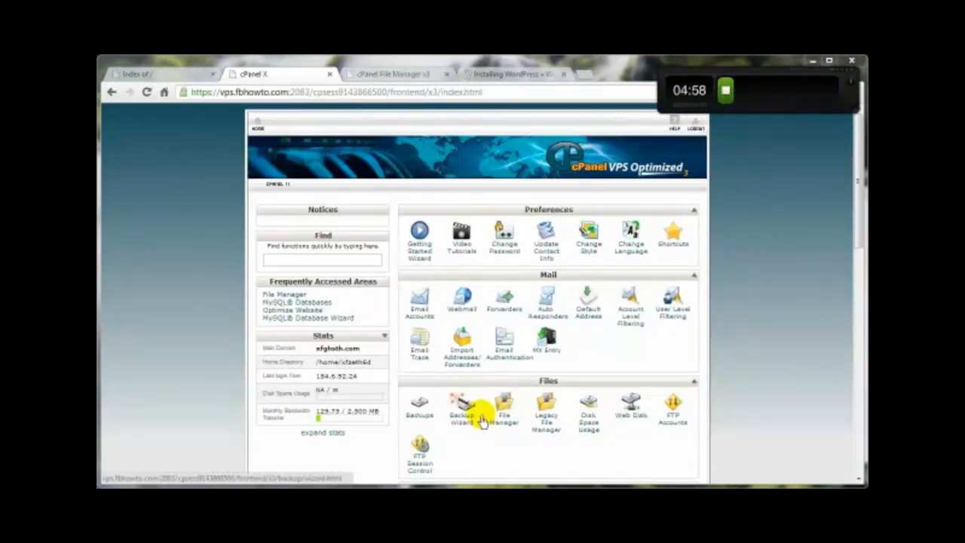
{"action": "scroll", "coordinate": [760, 362], "scroll_direction": "down", "scroll_amount": 8}
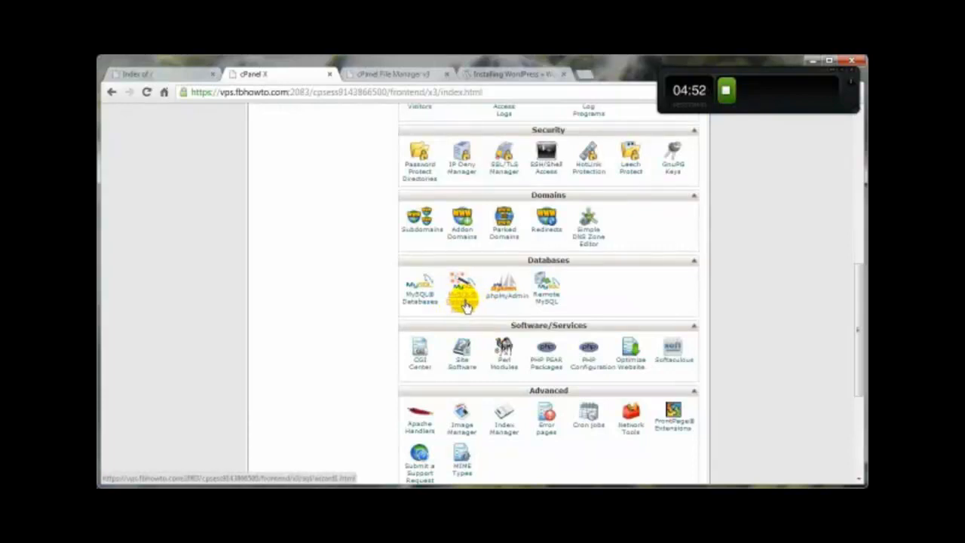
{"action": "left_click", "coordinate": [416, 304]}
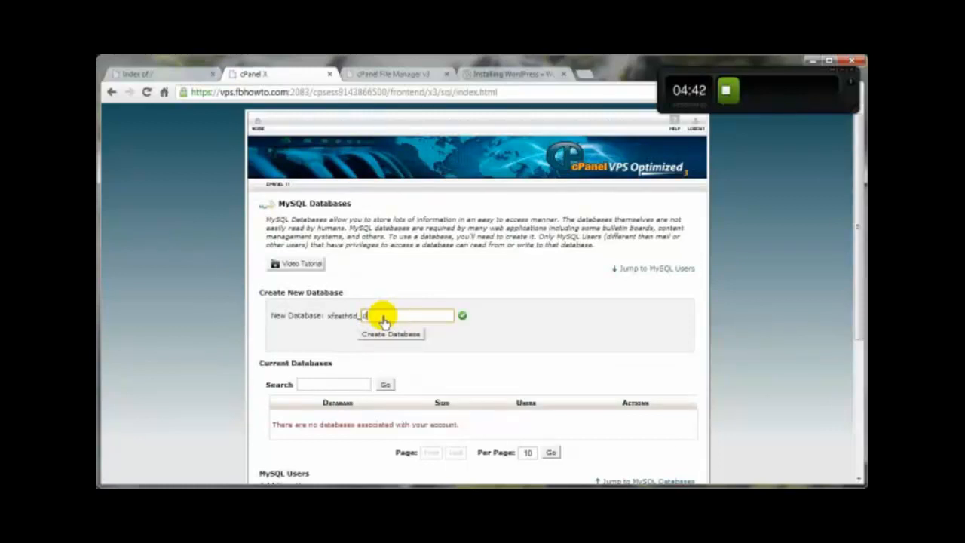
Create a new MySQL database whose name ends in _dtester.
{"action": "left_click", "coordinate": [383, 316]}
{"action": "type", "text": "dbtester"}
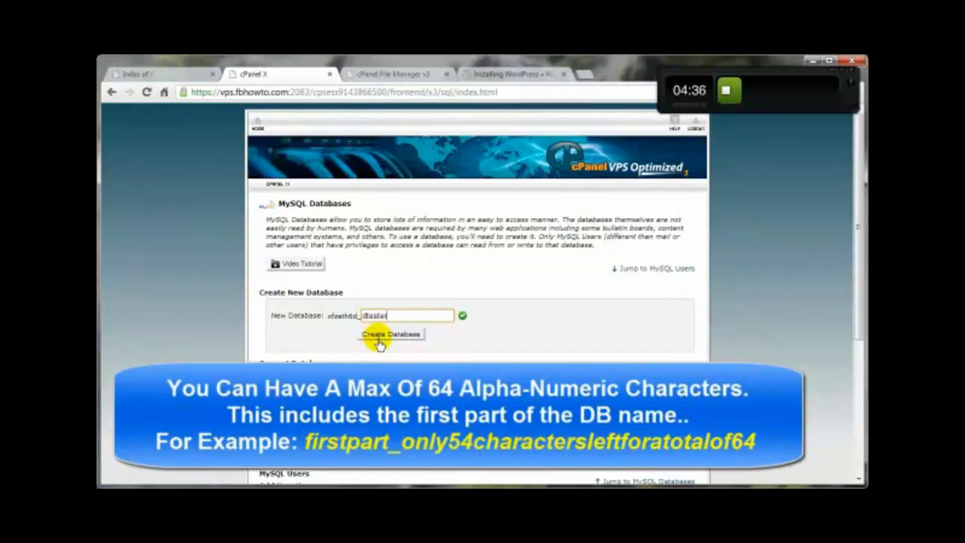
{"action": "left_click", "coordinate": [375, 339]}
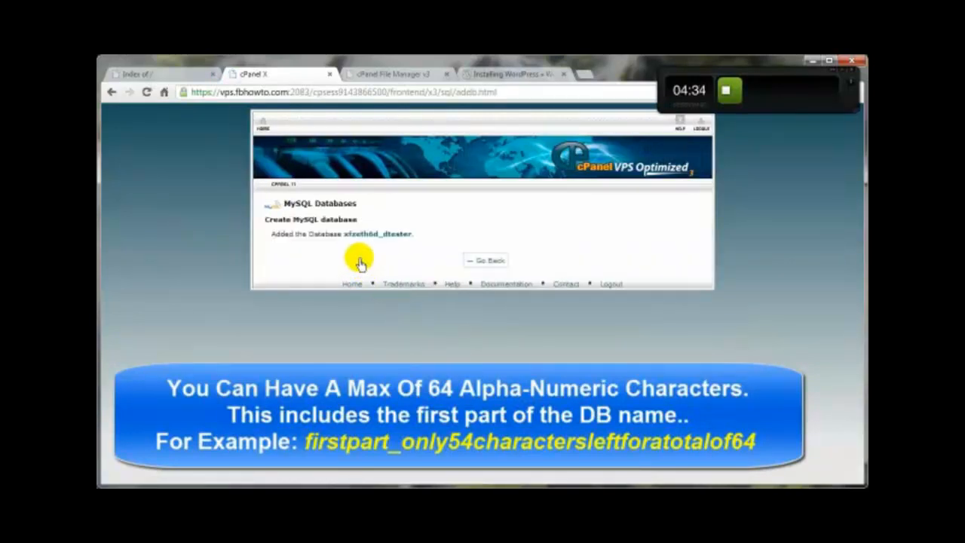
Copy the new database's full name, go back, and bring the Notepad notes forward.
{"action": "left_click_drag", "start_coordinate": [351, 237], "coordinate": [383, 236]}
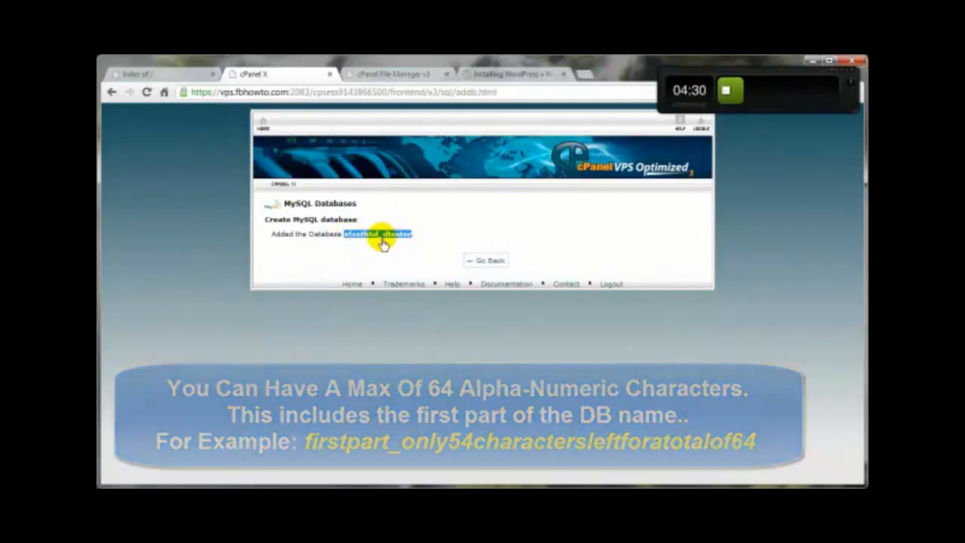
{"action": "right_click", "coordinate": [383, 237]}
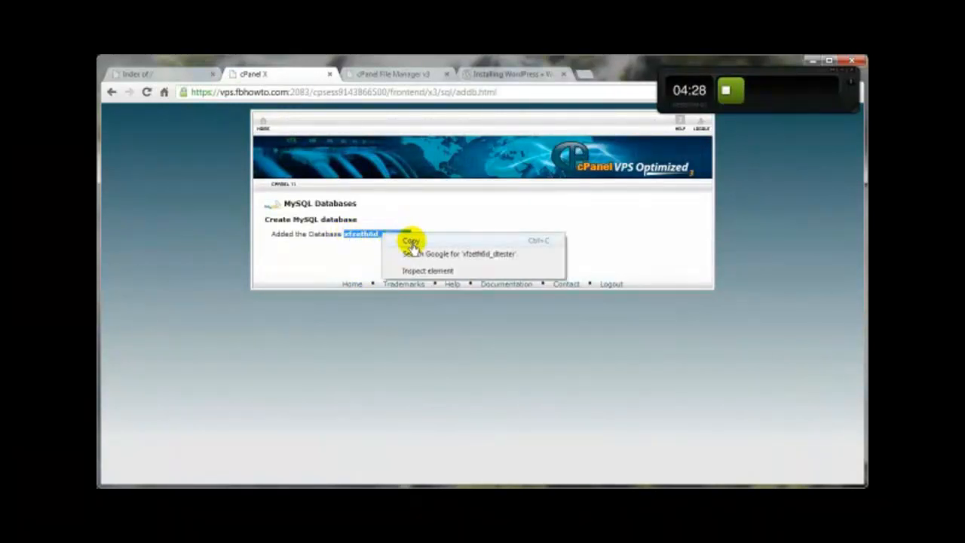
{"action": "left_click", "coordinate": [411, 243]}
{"action": "left_click", "coordinate": [489, 261]}
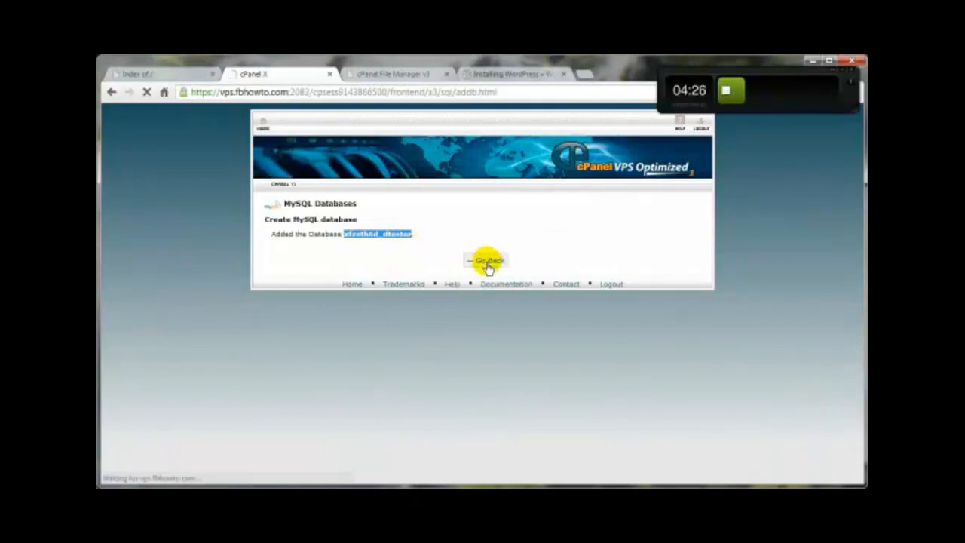
{"action": "key", "text": "alt+Tab"}
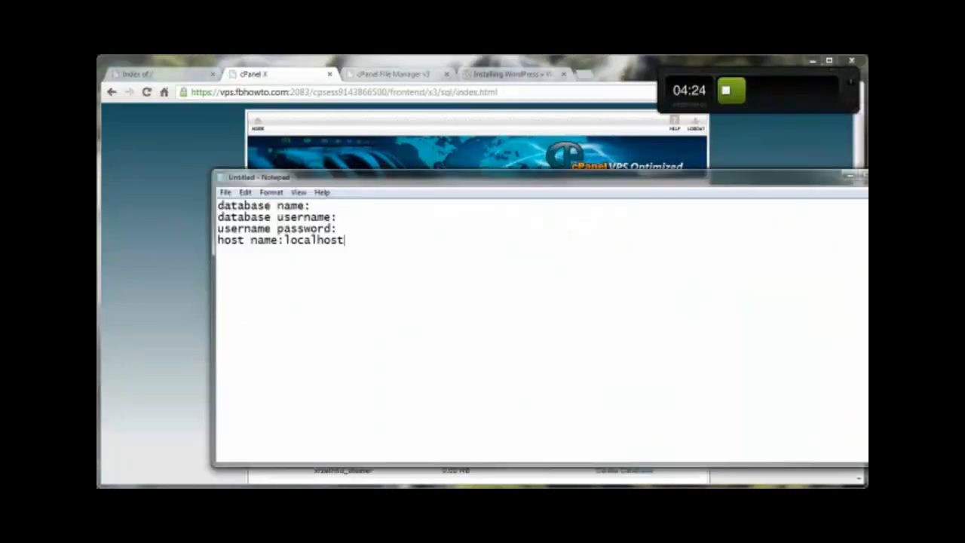
Paste the _dtester name after both 'database name:' and 'database username:' in Notepad, then return to cPanel.
{"action": "left_click", "coordinate": [319, 205]}
{"action": "right_click", "coordinate": [316, 206]}
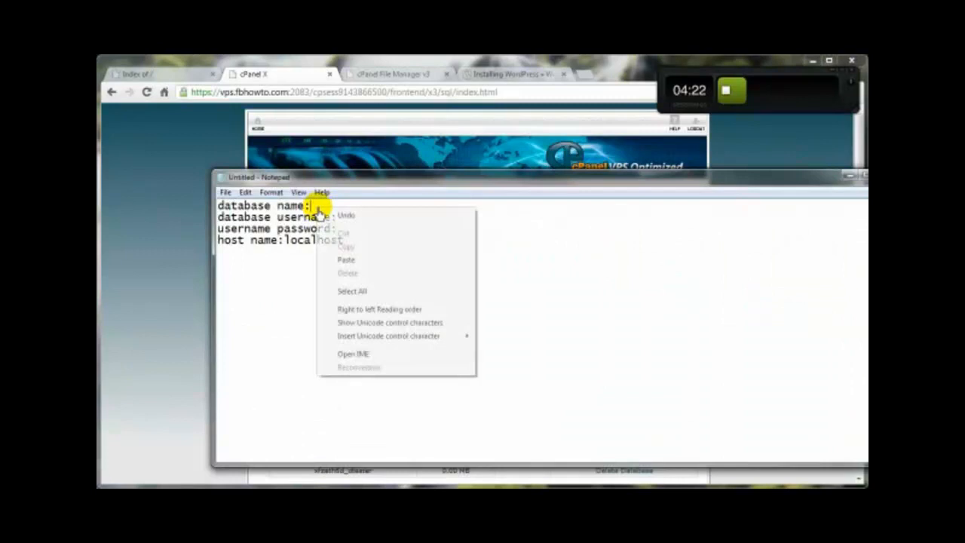
{"action": "left_click", "coordinate": [352, 260]}
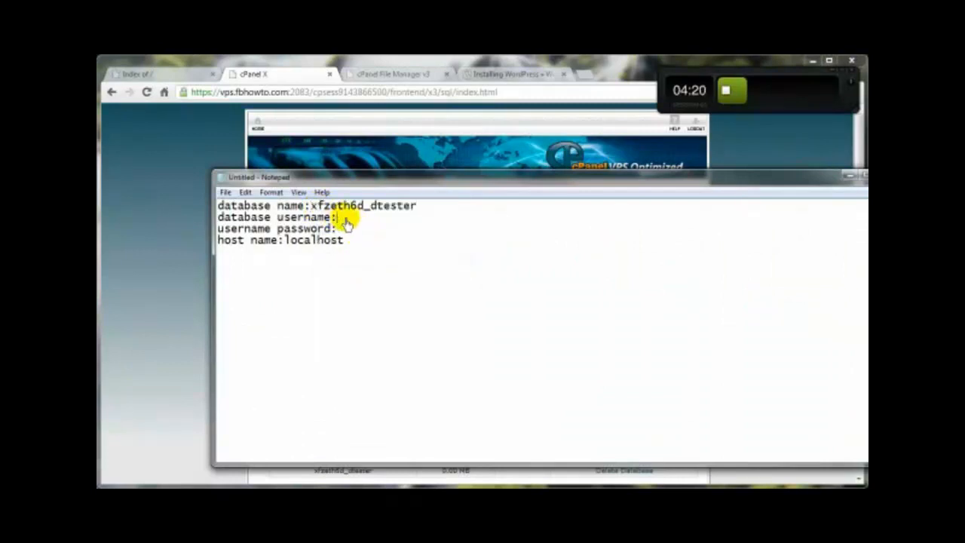
{"action": "right_click", "coordinate": [346, 223]}
{"action": "left_click", "coordinate": [379, 267]}
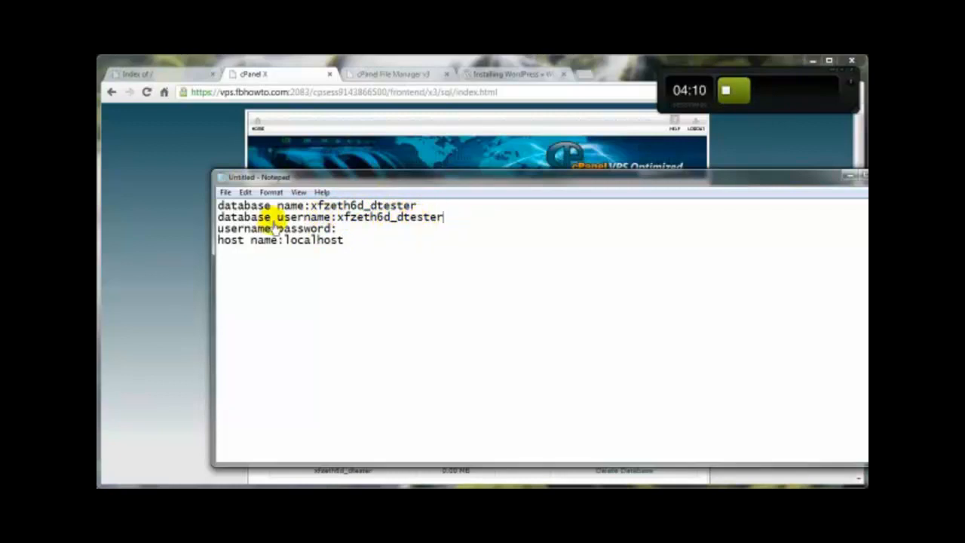
{"action": "left_click", "coordinate": [181, 158]}
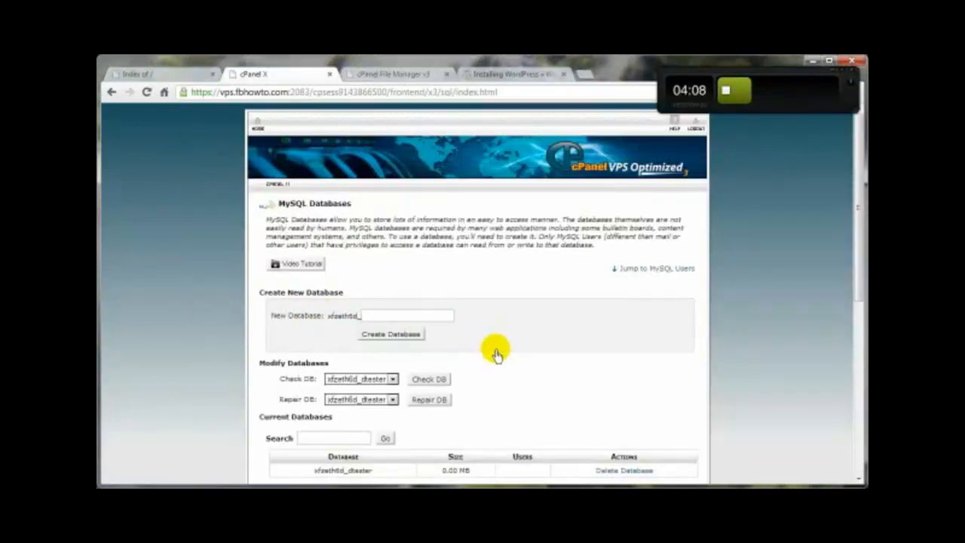
Create the _dtester MySQL user with a copied, generator-made very strong password.
{"action": "scroll", "coordinate": [495, 353], "scroll_direction": "down", "scroll_amount": 3}
{"action": "scroll", "coordinate": [495, 353], "scroll_direction": "down", "scroll_amount": 1}
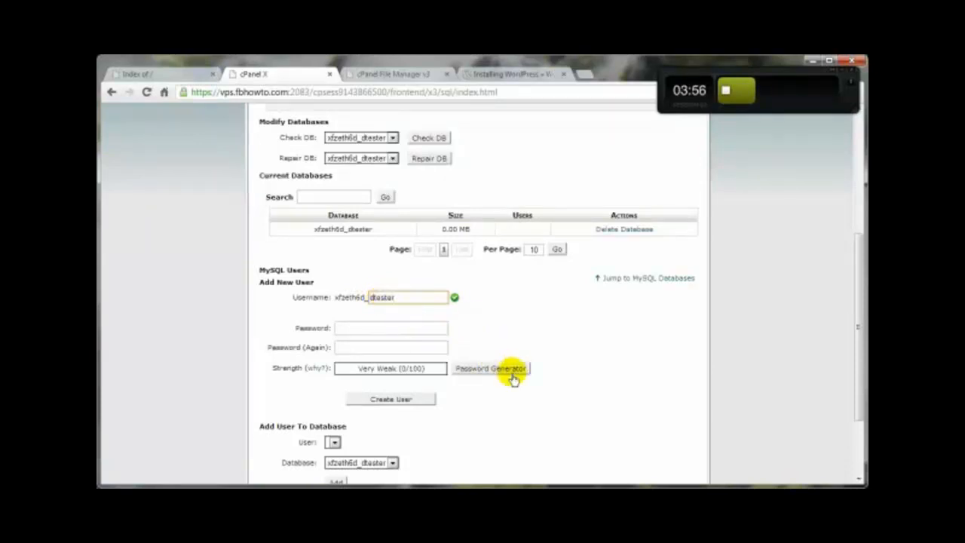
{"action": "left_click", "coordinate": [478, 371]}
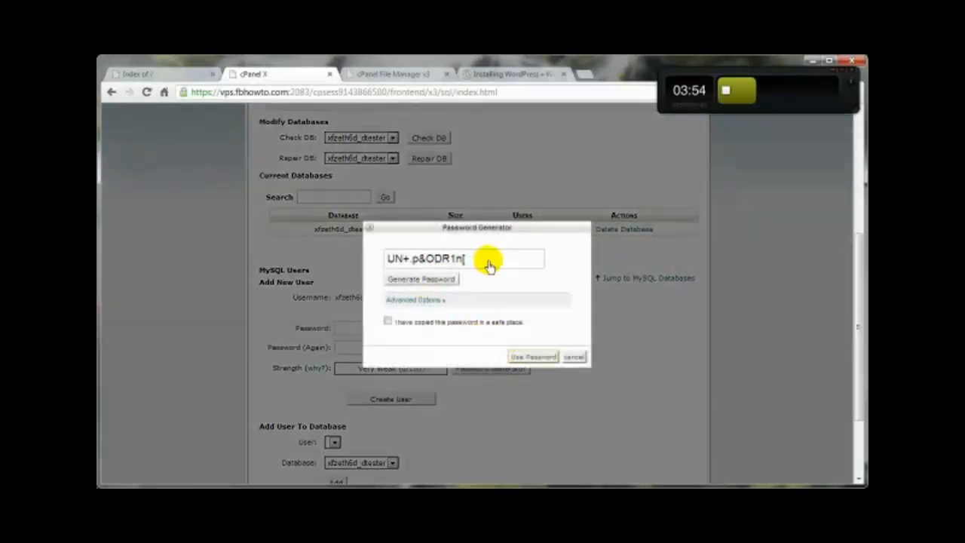
{"action": "left_click_drag", "start_coordinate": [487, 259], "coordinate": [388, 259]}
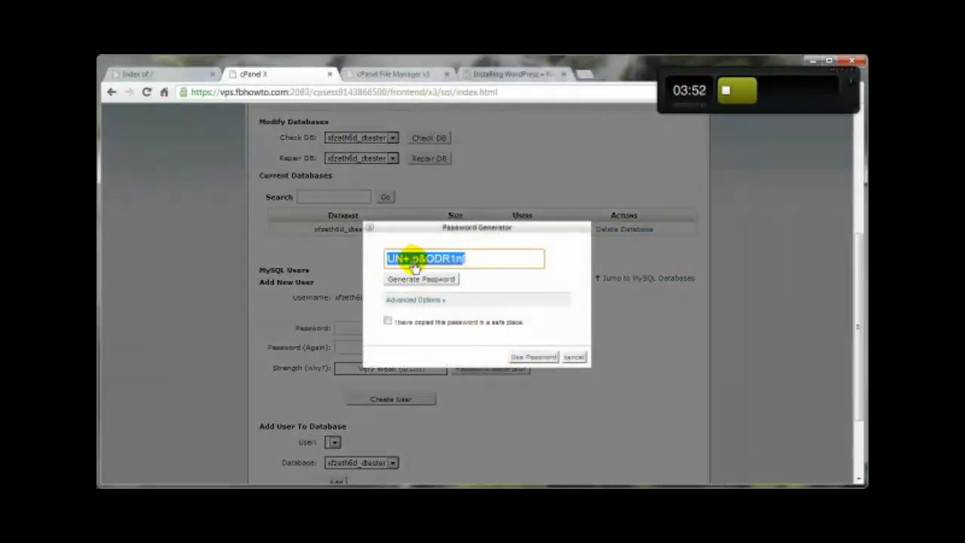
{"action": "right_click", "coordinate": [414, 263]}
{"action": "left_click", "coordinate": [443, 315]}
{"action": "left_click", "coordinate": [388, 323]}
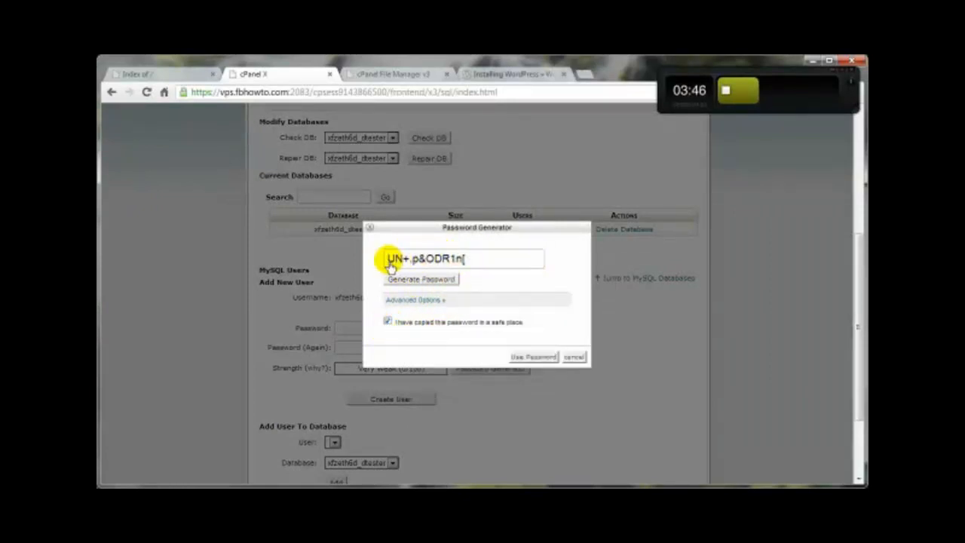
{"action": "left_click", "coordinate": [530, 357]}
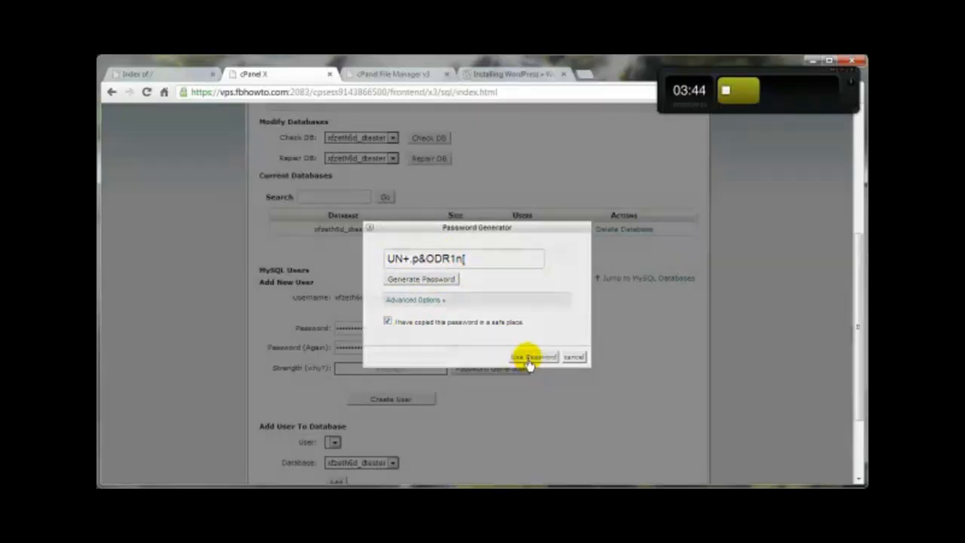
{"action": "left_click", "coordinate": [379, 404]}
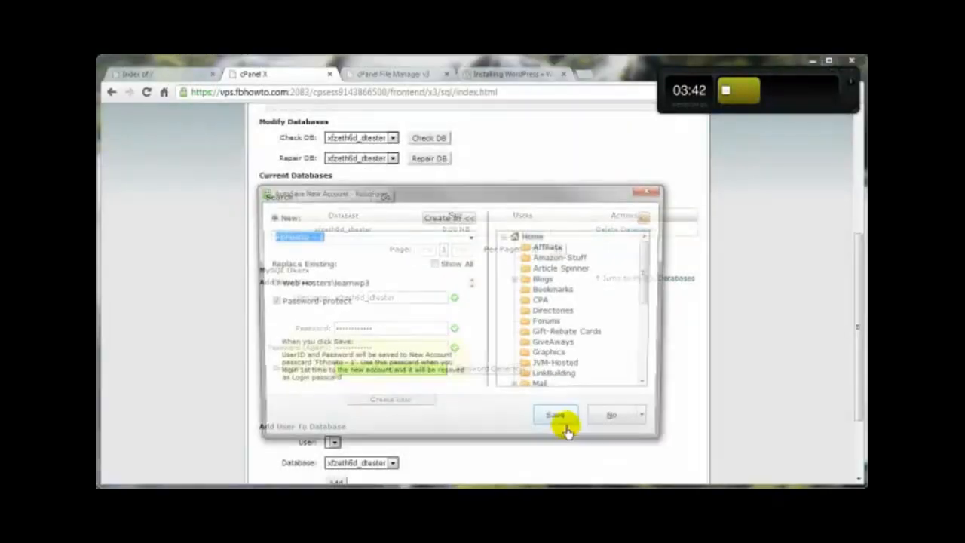
{"action": "left_click", "coordinate": [620, 425]}
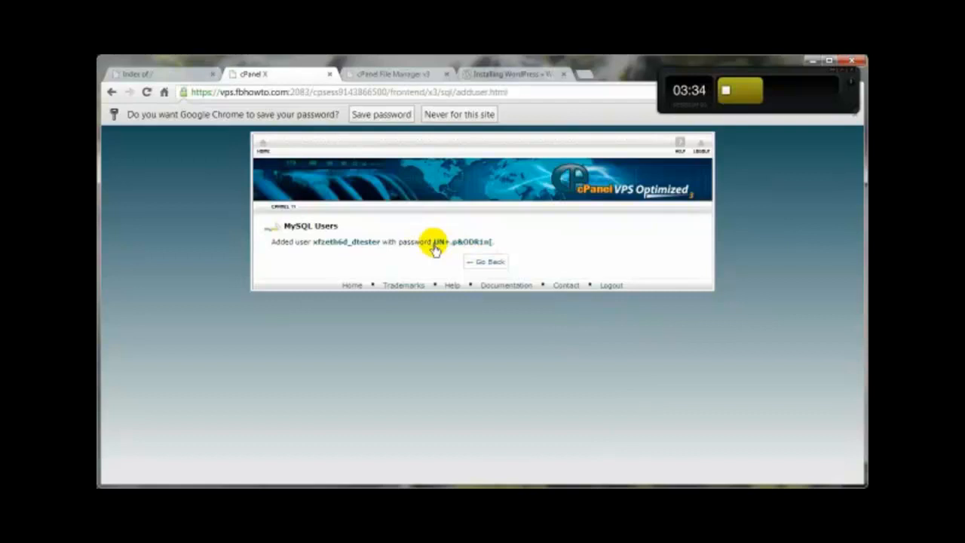
Paste the new user's password after 'password:' in Notepad, then return to MySQL Databases.
{"action": "left_click_drag", "start_coordinate": [434, 247], "coordinate": [484, 245]}
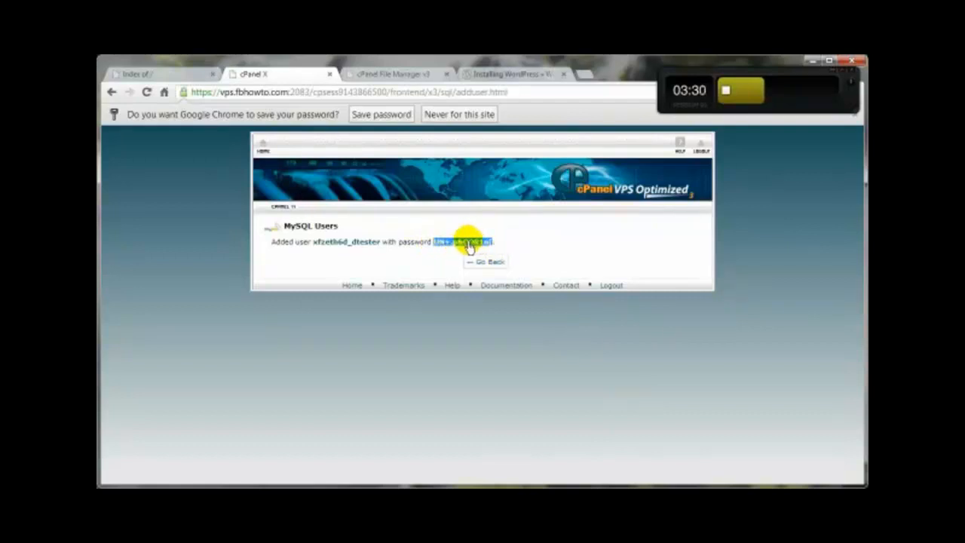
{"action": "right_click", "coordinate": [469, 244]}
{"action": "left_click", "coordinate": [498, 250]}
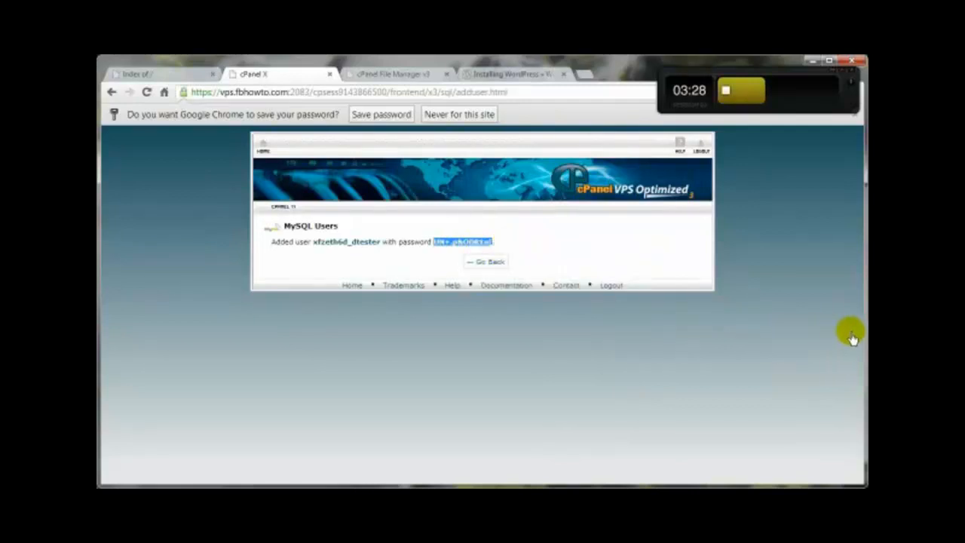
{"action": "key", "text": "alt+Tab"}
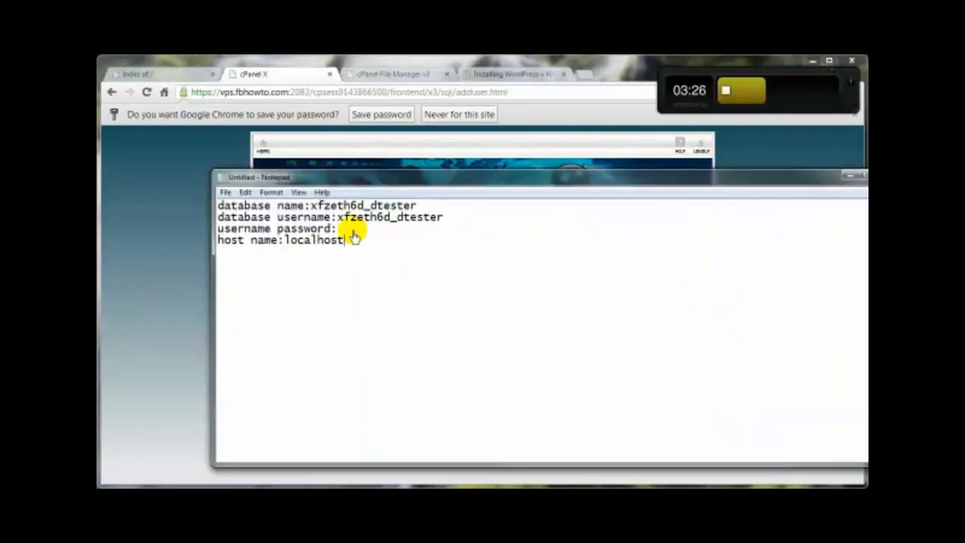
{"action": "right_click", "coordinate": [342, 230]}
{"action": "left_click", "coordinate": [381, 285]}
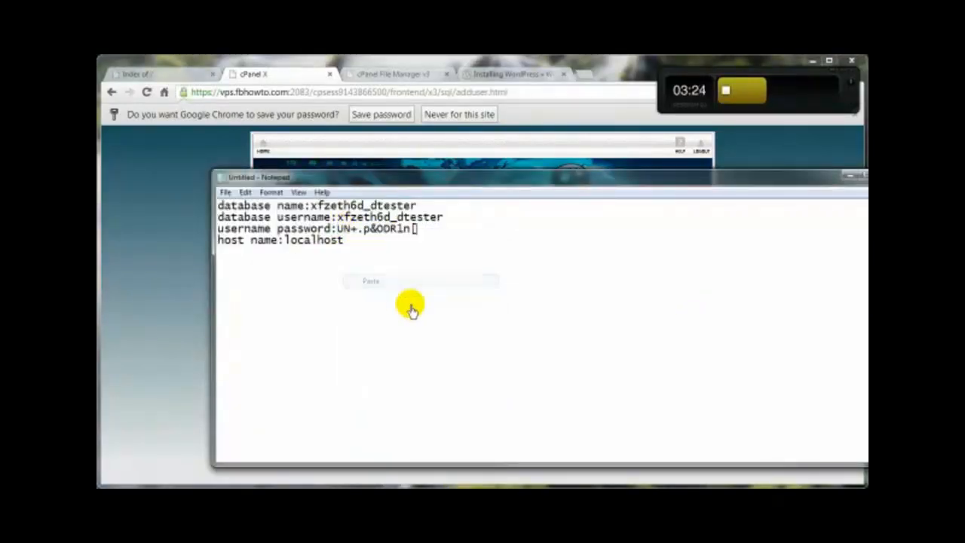
{"action": "left_click", "coordinate": [137, 259]}
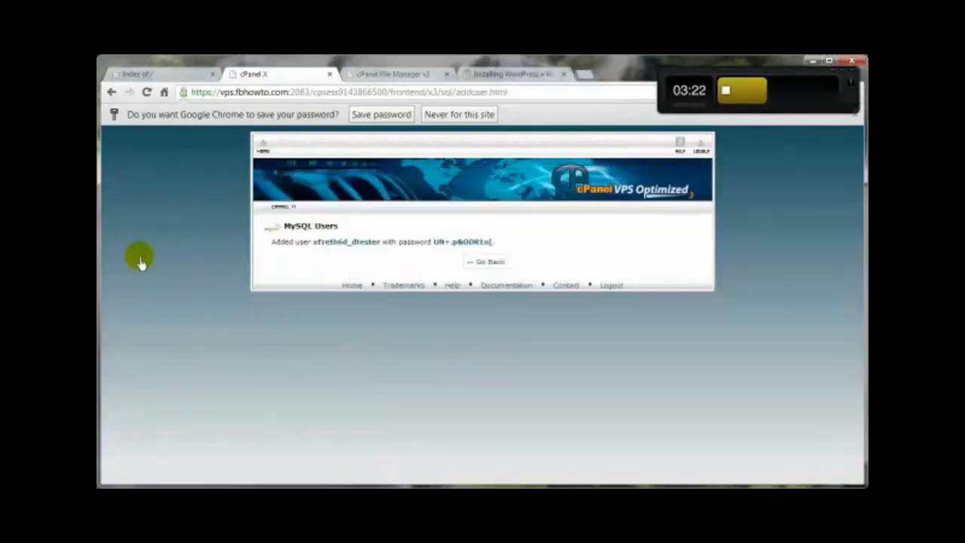
{"action": "left_click", "coordinate": [487, 263]}
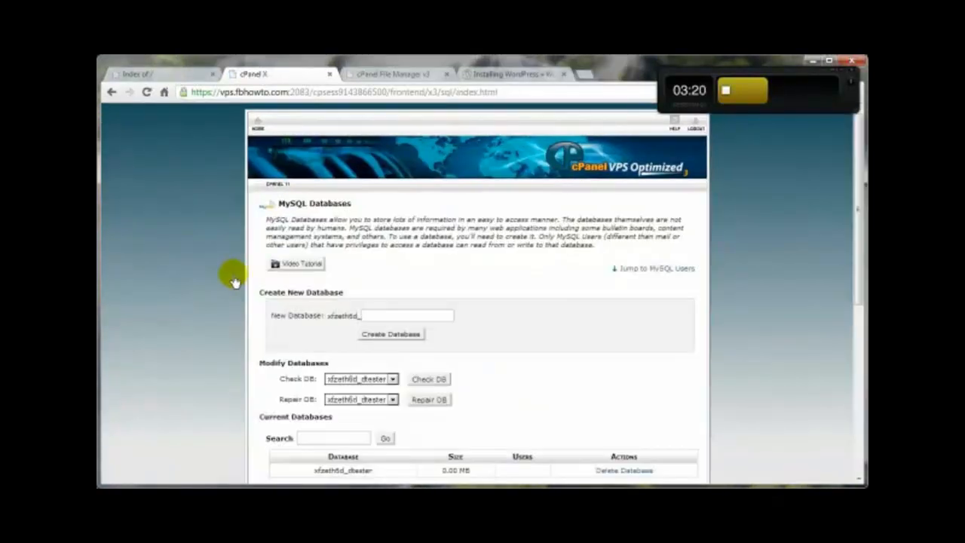
Grant the _dtester user ALL PRIVILEGES on the _dtester database, then return to cPanel home.
{"action": "scroll", "coordinate": [189, 274], "scroll_direction": "down", "scroll_amount": 5}
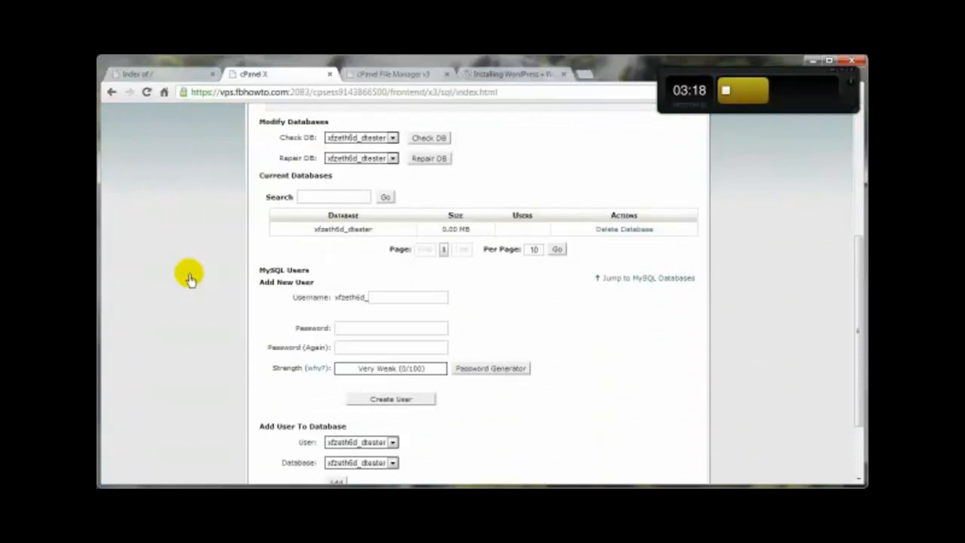
{"action": "scroll", "coordinate": [189, 278], "scroll_direction": "down", "scroll_amount": 3}
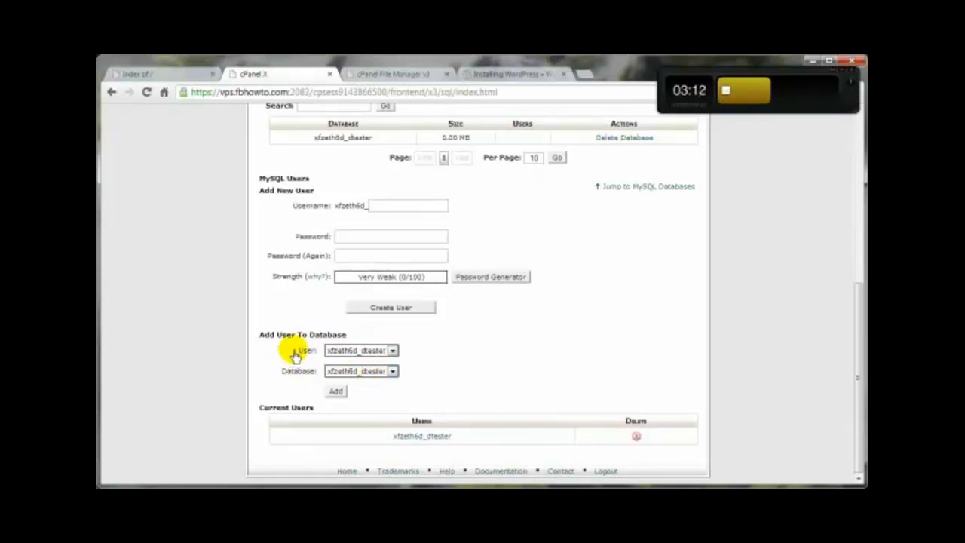
{"action": "left_click", "coordinate": [335, 392]}
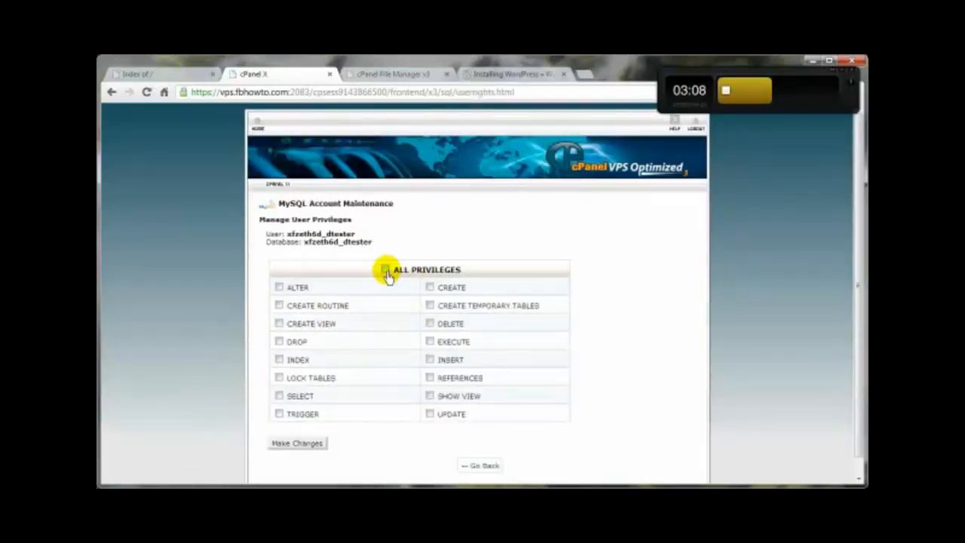
{"action": "left_click", "coordinate": [385, 270]}
{"action": "left_click", "coordinate": [290, 445]}
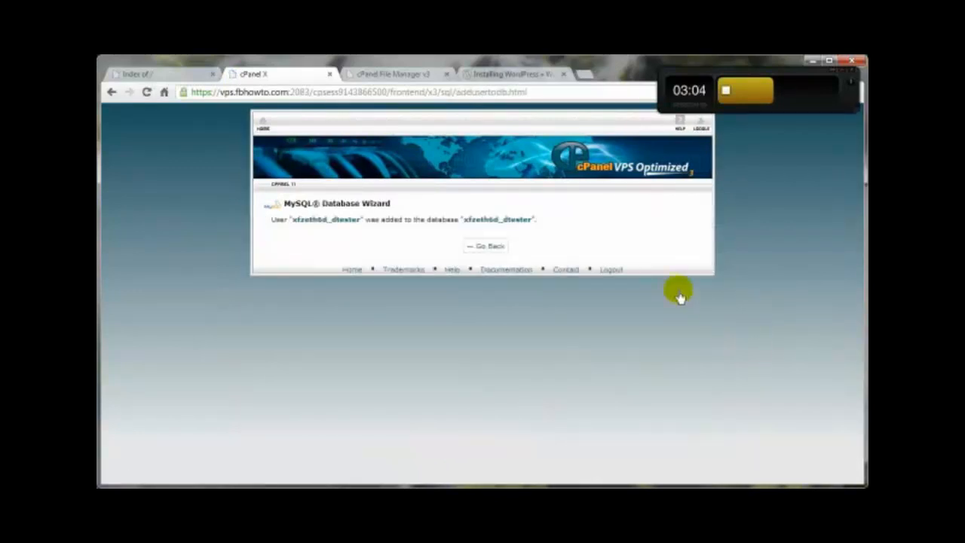
{"action": "left_click", "coordinate": [482, 248]}
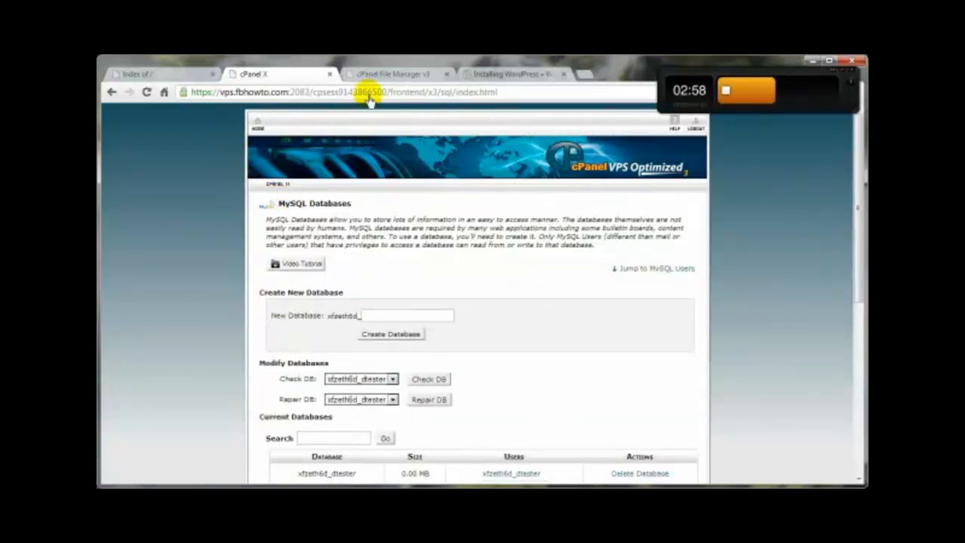
{"action": "left_click", "coordinate": [257, 128]}
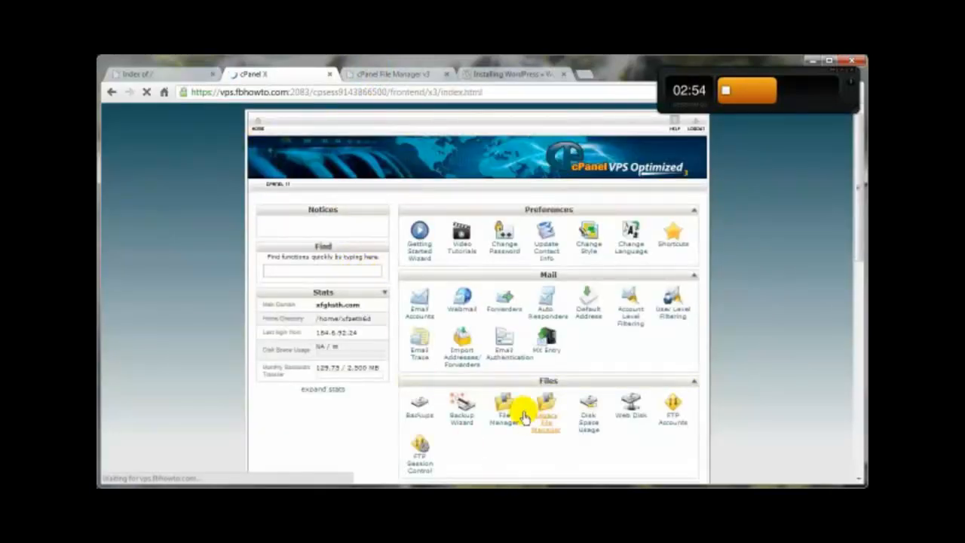
Review wp-config-sample.php in File Manager's code editor and close it without changes.
{"action": "left_click", "coordinate": [391, 73]}
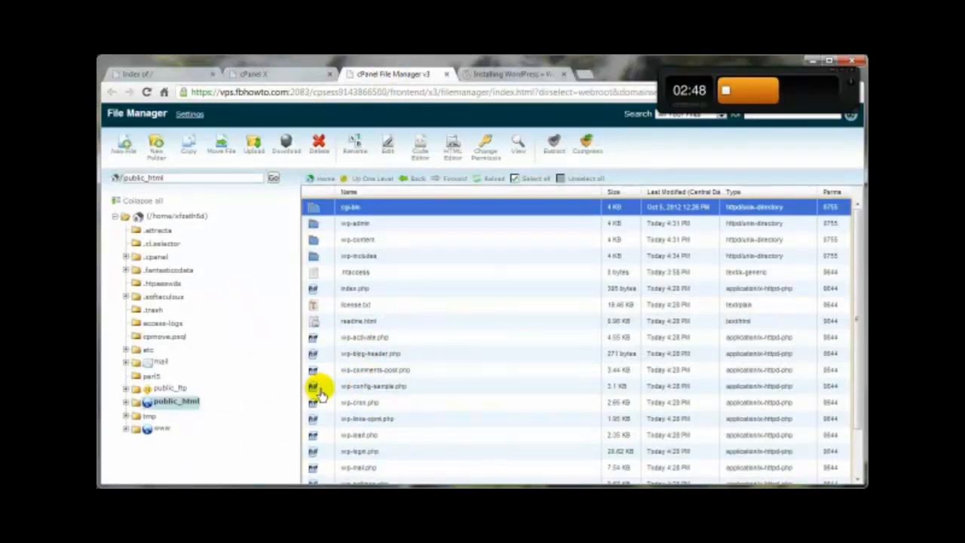
{"action": "left_click", "coordinate": [326, 391]}
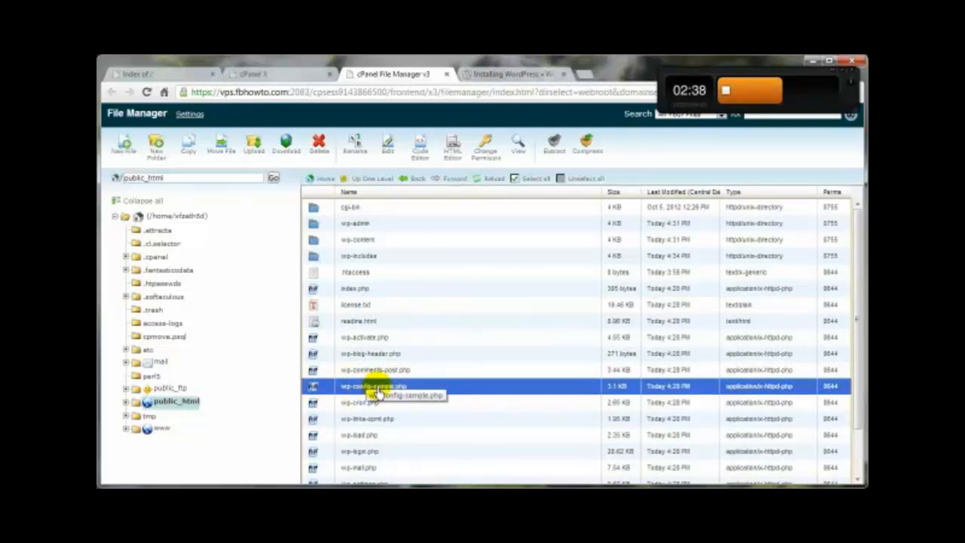
{"action": "left_click", "coordinate": [419, 151]}
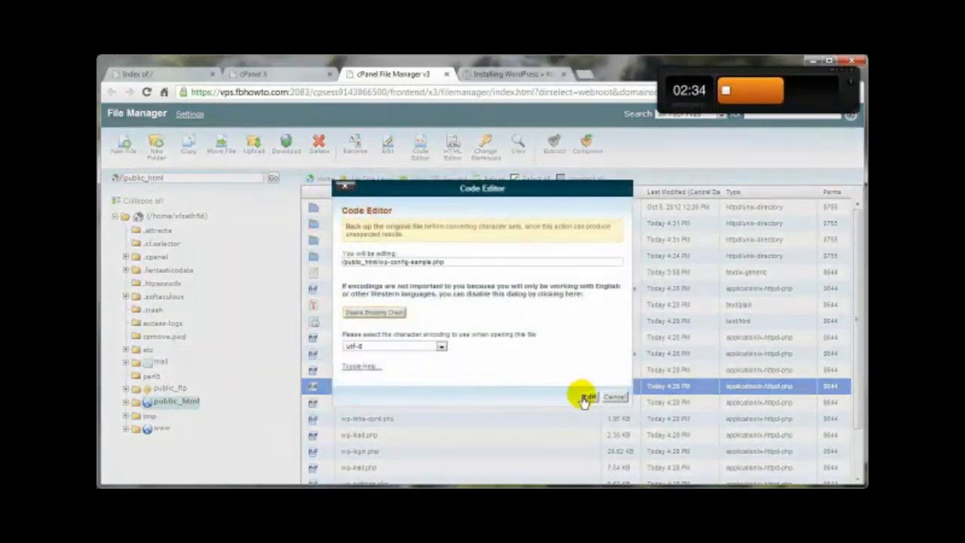
{"action": "left_click", "coordinate": [591, 398]}
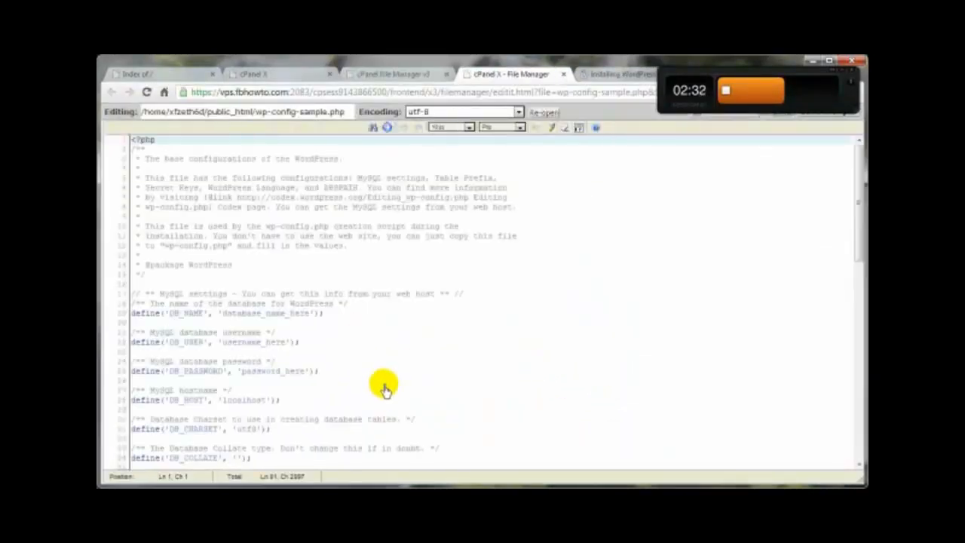
{"action": "scroll", "coordinate": [369, 380], "scroll_direction": "down", "scroll_amount": 3}
{"action": "scroll", "coordinate": [360, 379], "scroll_direction": "down", "scroll_amount": 6}
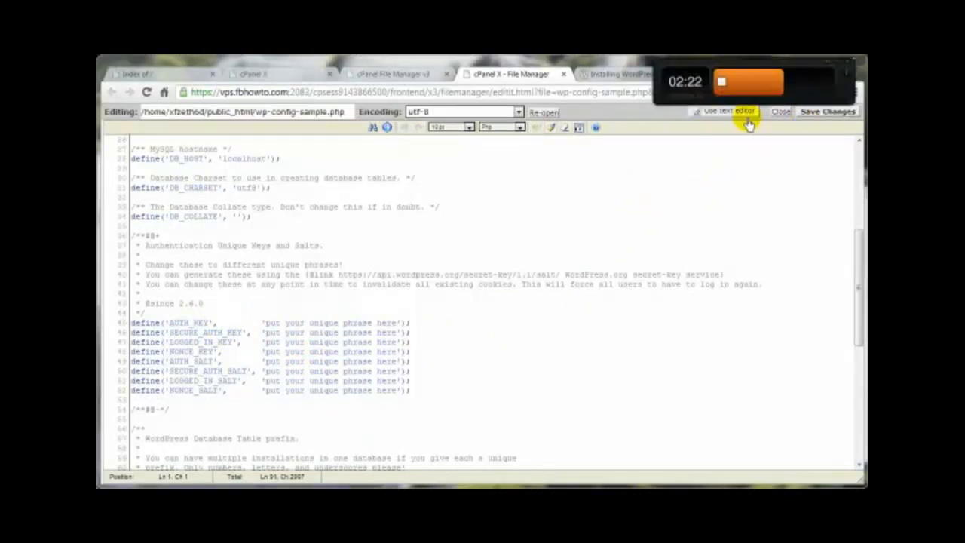
{"action": "left_click", "coordinate": [777, 113]}
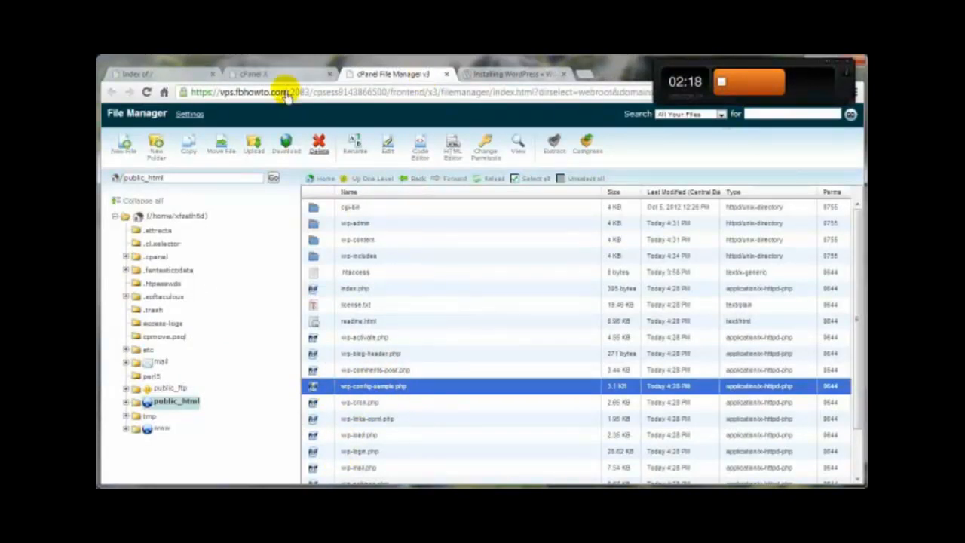
Reload the site's Index of / tab and start creating the WordPress configuration file to reach the database form.
{"action": "left_click", "coordinate": [159, 76]}
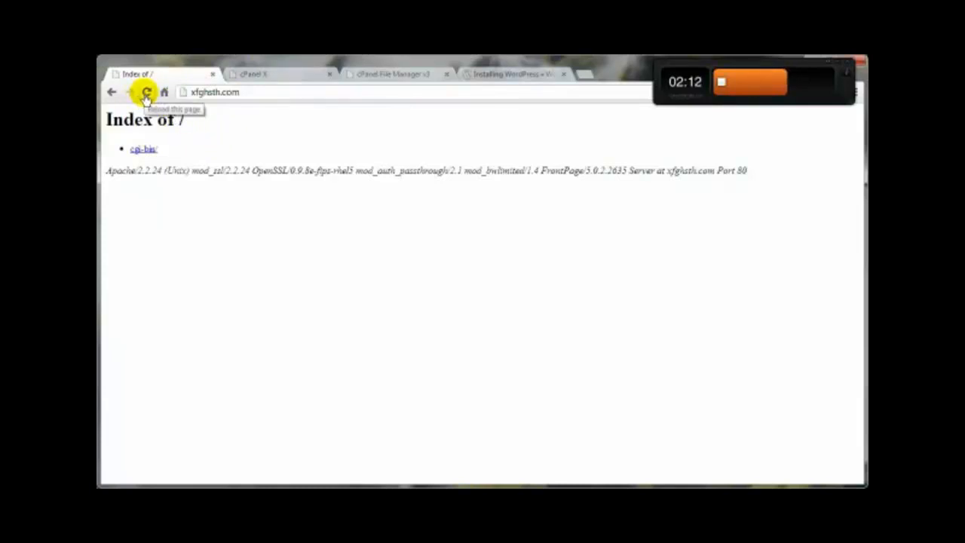
{"action": "left_click", "coordinate": [147, 95]}
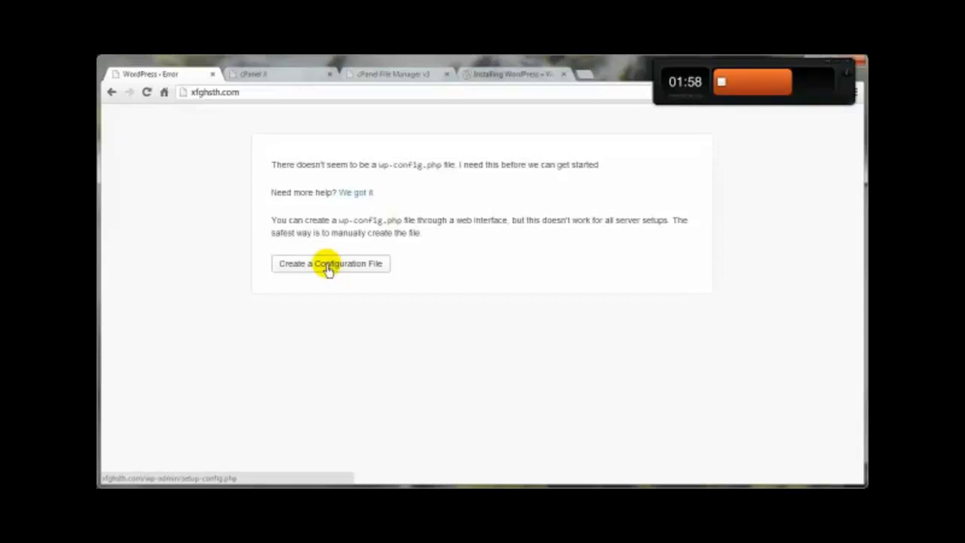
{"action": "left_click", "coordinate": [328, 268]}
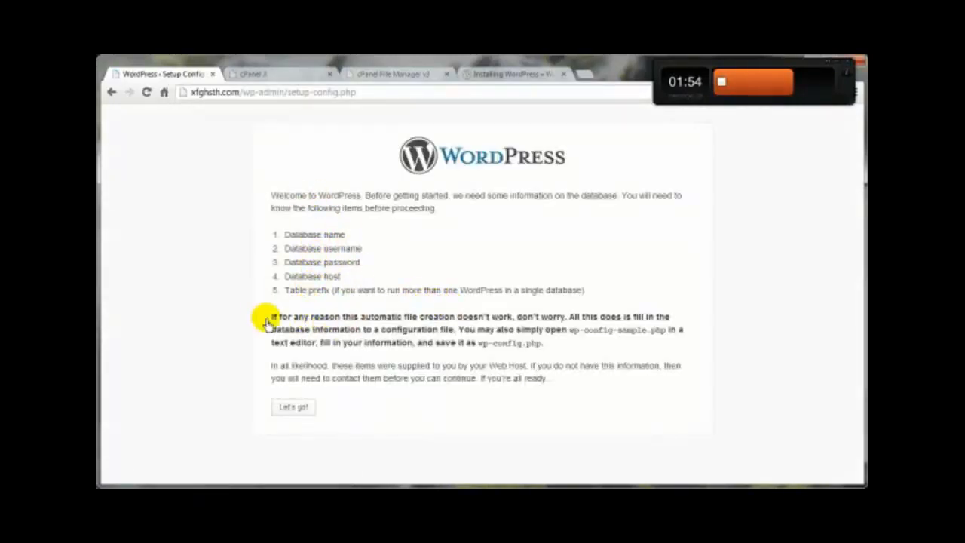
{"action": "key", "text": "alt+Tab"}
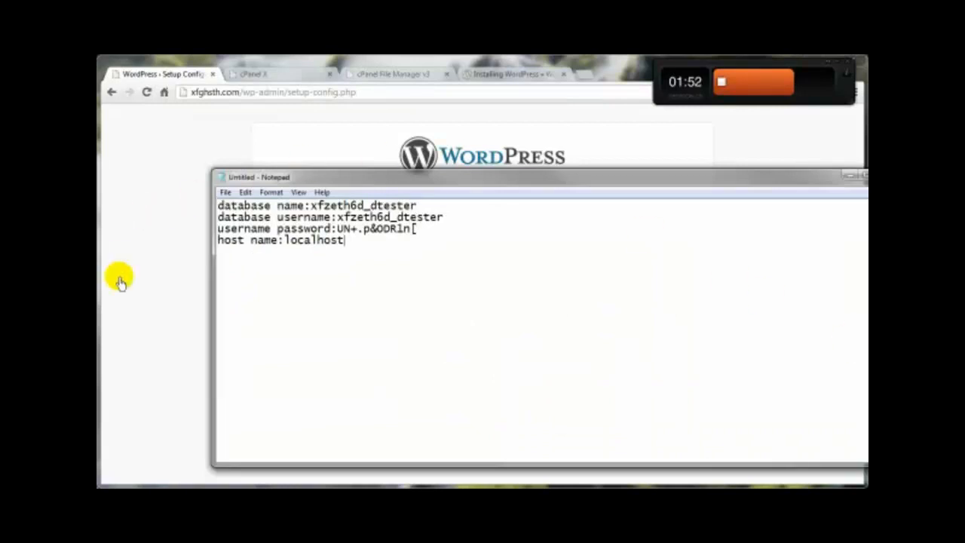
{"action": "left_click", "coordinate": [151, 287]}
{"action": "left_click", "coordinate": [287, 411]}
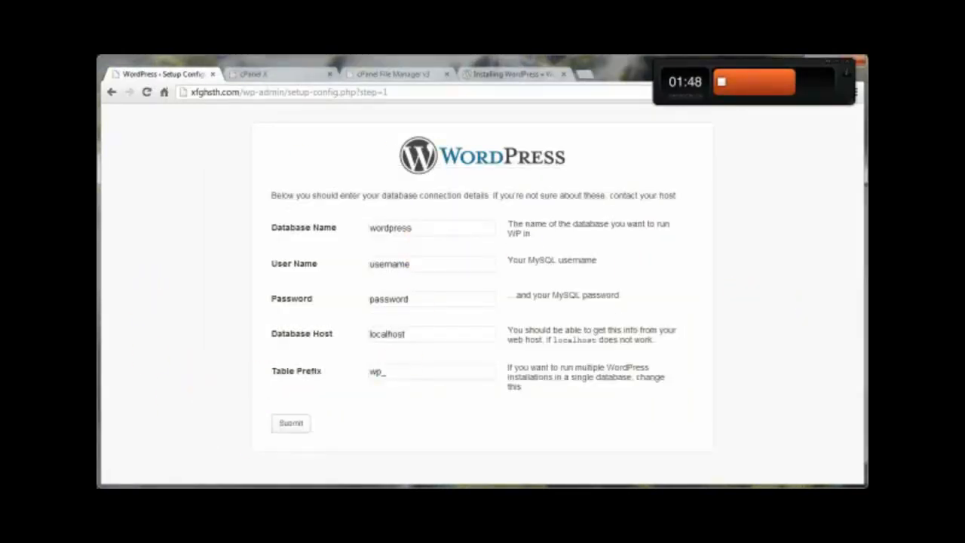
Copy the database name from the notes into the Database Name and User Name fields.
{"action": "key", "text": "alt+Tab"}
{"action": "left_click_drag", "start_coordinate": [332, 181], "coordinate": [416, 246]}
{"action": "key", "text": "ctrl+c"}
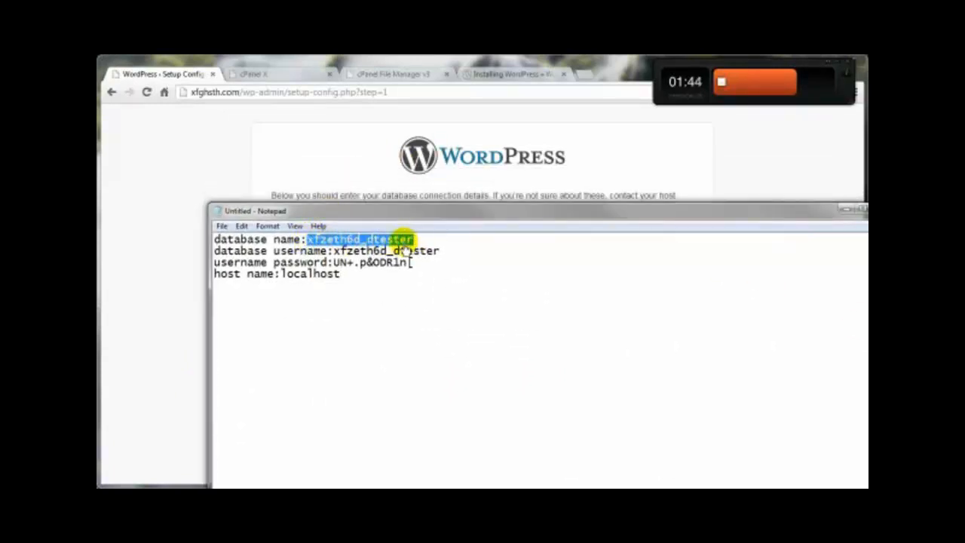
{"action": "right_click", "coordinate": [400, 238]}
{"action": "left_click", "coordinate": [213, 144]}
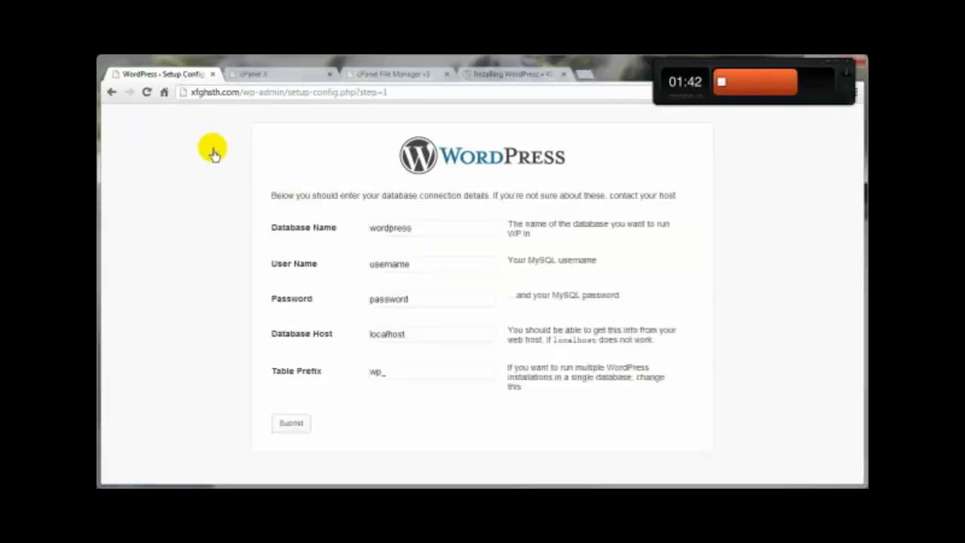
{"action": "double_click", "coordinate": [431, 229]}
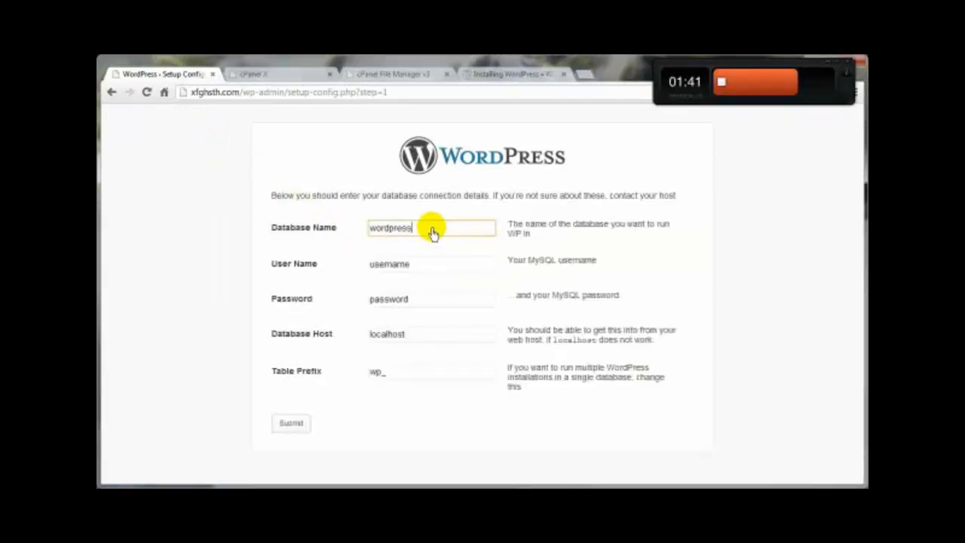
{"action": "right_click", "coordinate": [386, 229]}
{"action": "left_click", "coordinate": [415, 286]}
{"action": "double_click", "coordinate": [377, 262]}
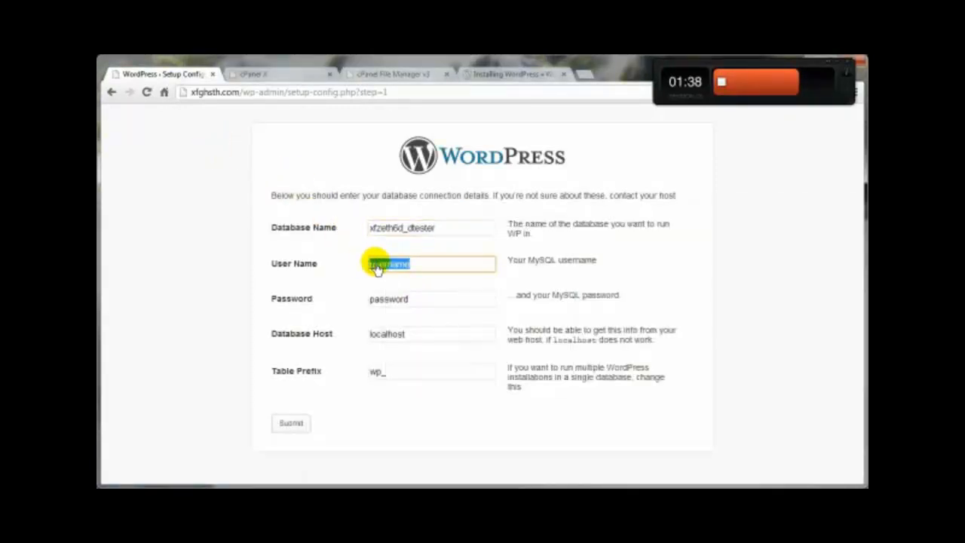
{"action": "right_click", "coordinate": [392, 262]}
{"action": "left_click", "coordinate": [421, 330]}
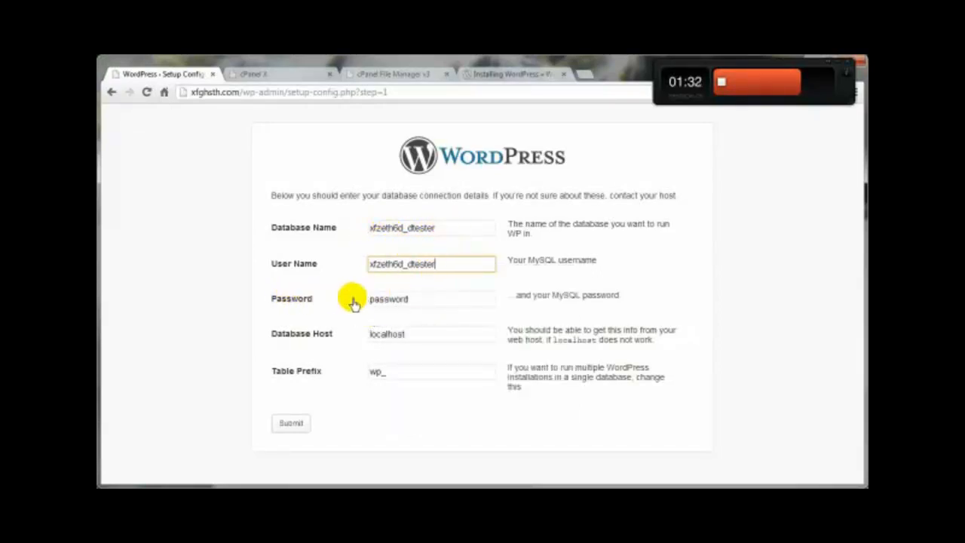
Copy the database password from the notes into the Password field.
{"action": "key", "text": "alt+Tab"}
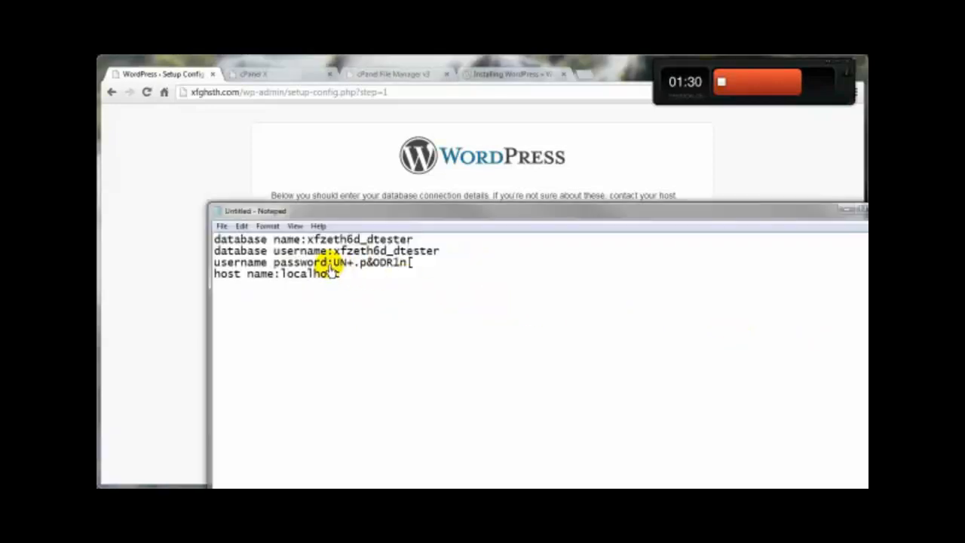
{"action": "left_click_drag", "start_coordinate": [333, 262], "coordinate": [413, 269]}
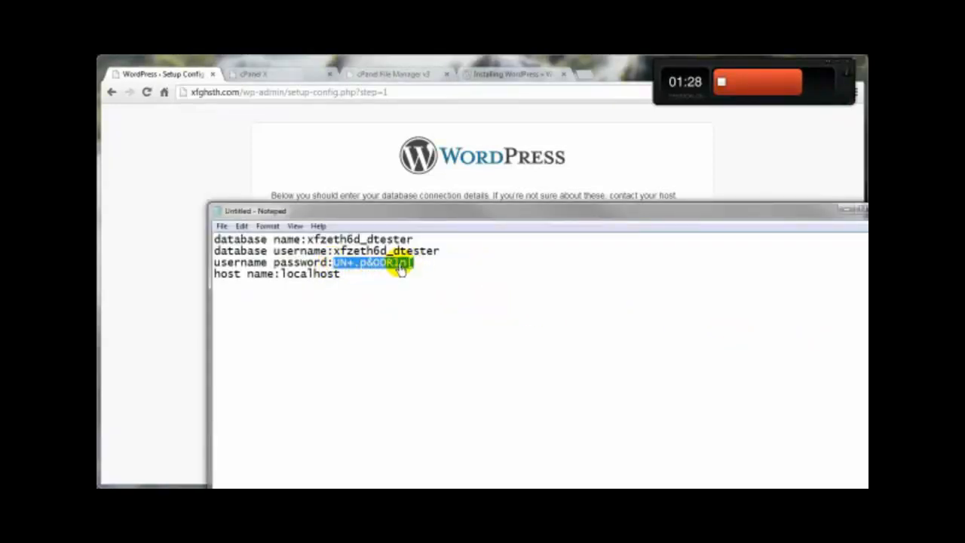
{"action": "right_click", "coordinate": [399, 265]}
{"action": "left_click", "coordinate": [446, 309]}
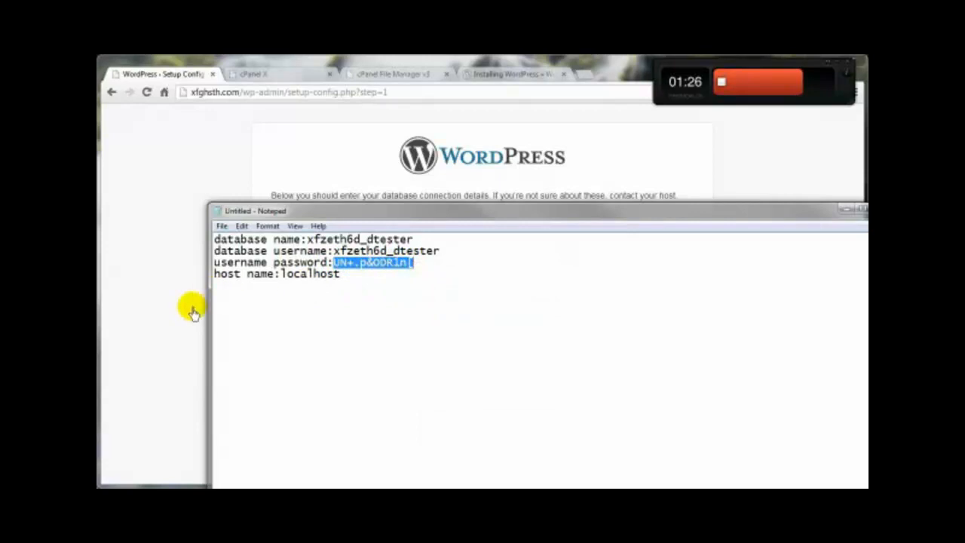
{"action": "left_click", "coordinate": [190, 308]}
{"action": "left_click_drag", "start_coordinate": [421, 301], "coordinate": [375, 300]}
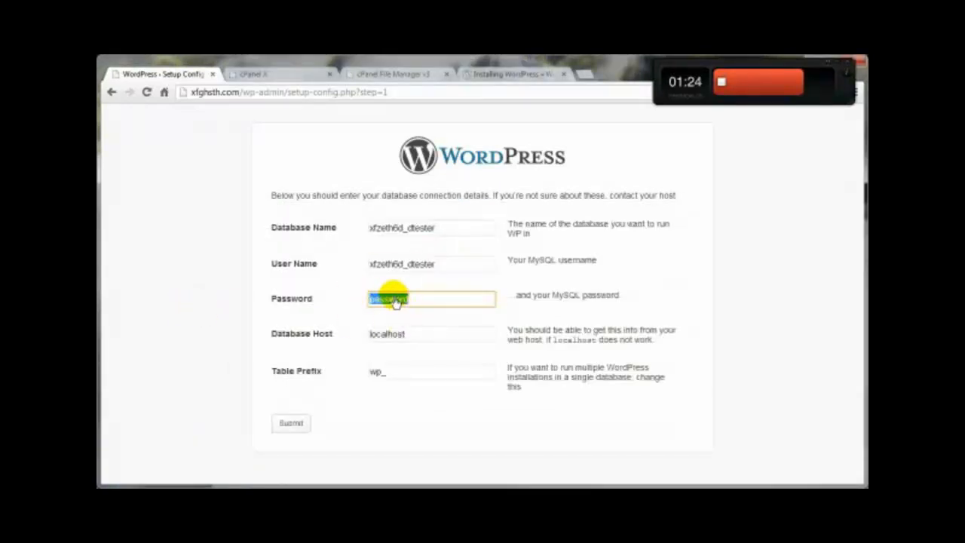
{"action": "right_click", "coordinate": [394, 297]}
{"action": "left_click", "coordinate": [427, 360]}
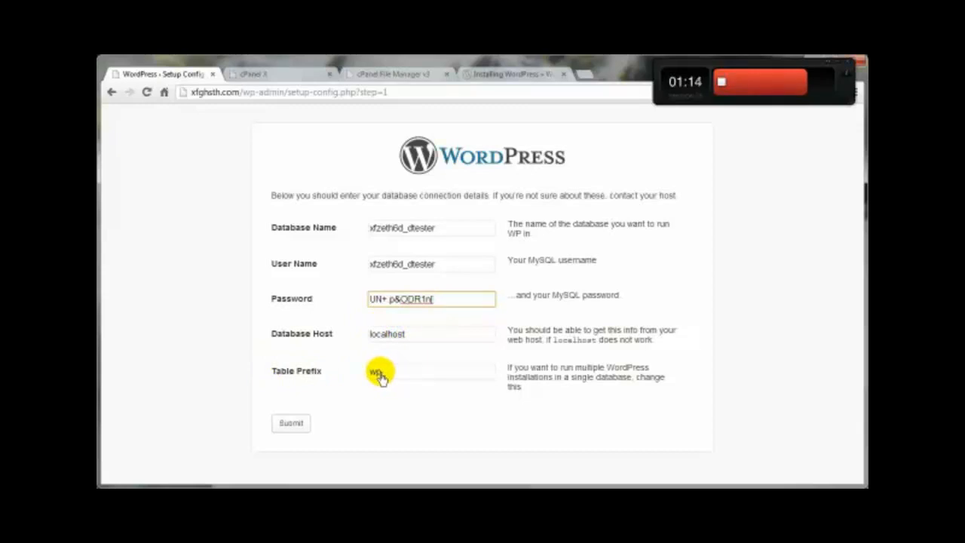
Change the table prefix to wto_ and submit the connection details.
{"action": "left_click", "coordinate": [379, 373]}
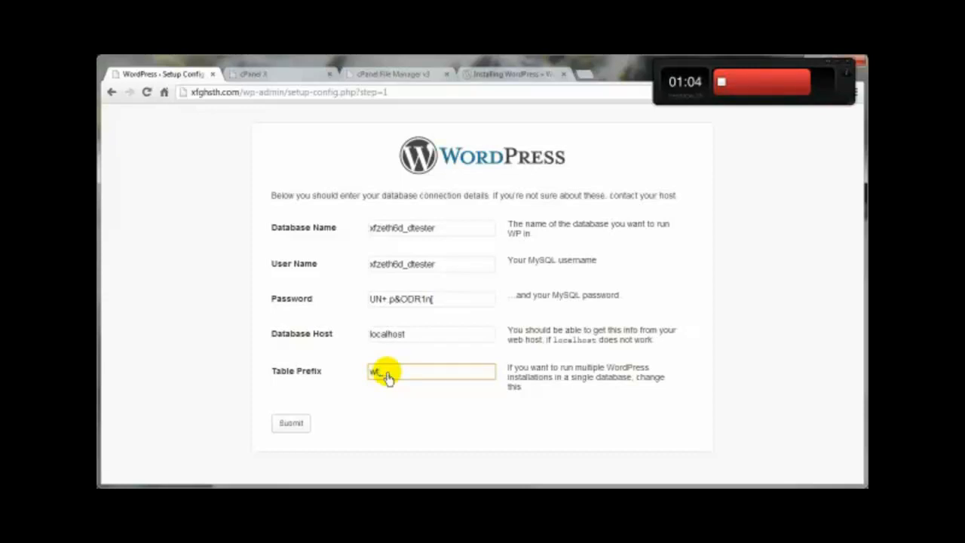
{"action": "type", "text": "_"}
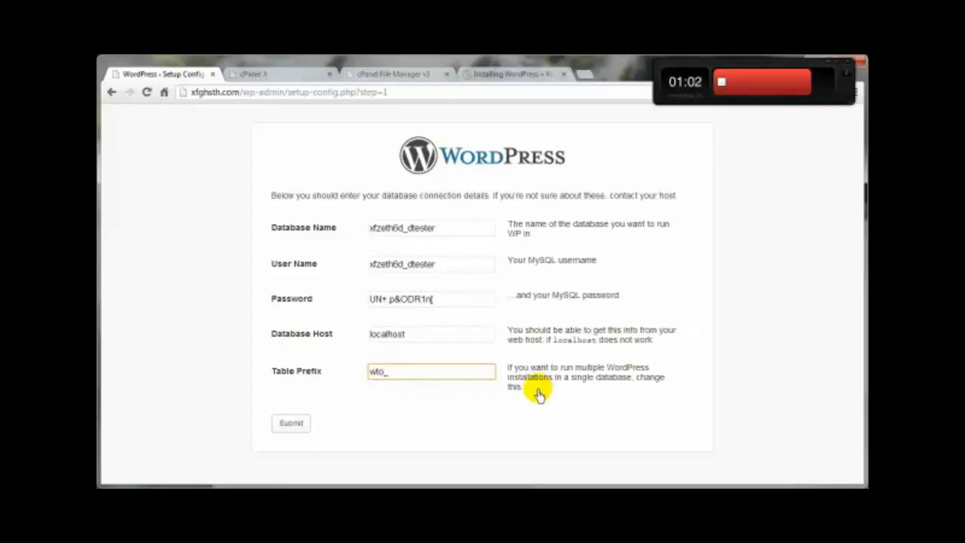
{"action": "left_click", "coordinate": [287, 425]}
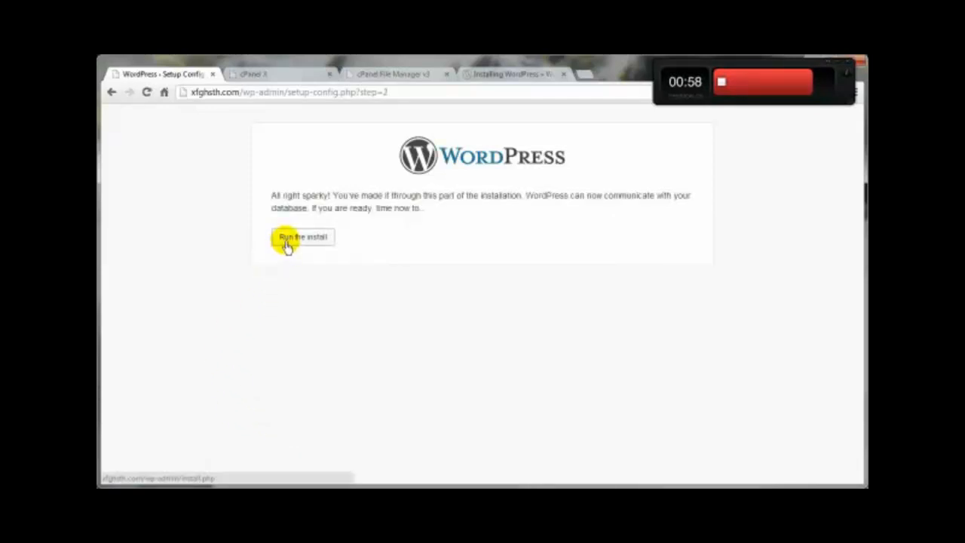
Run the install, title the site 'My Blog', and clear the default admin username.
{"action": "left_click", "coordinate": [282, 240]}
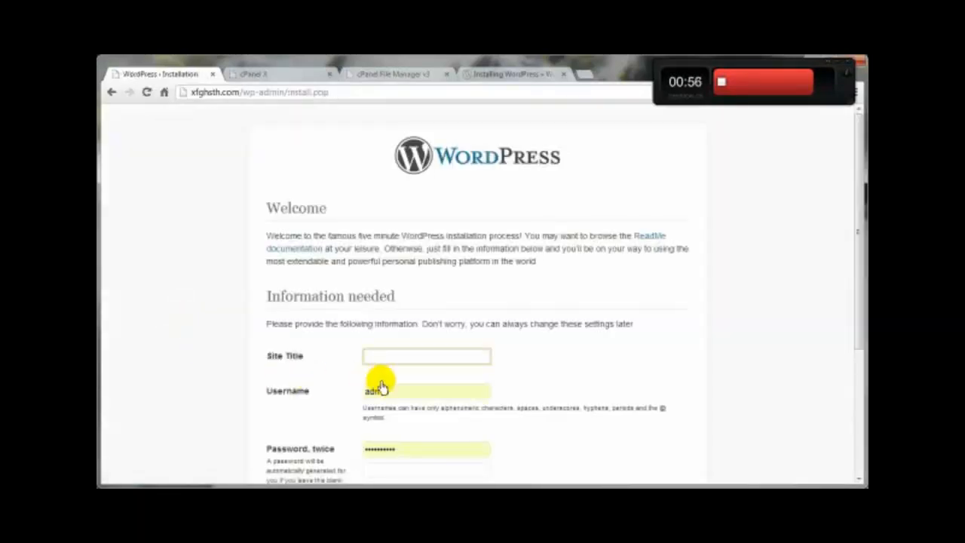
{"action": "left_click", "coordinate": [398, 362]}
{"action": "type", "text": "My Blog"}
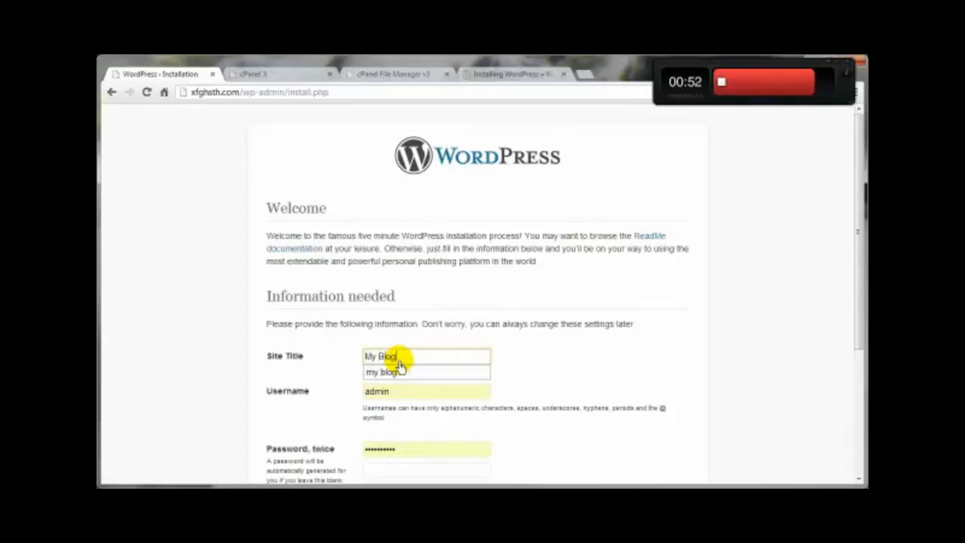
{"action": "left_click", "coordinate": [570, 378]}
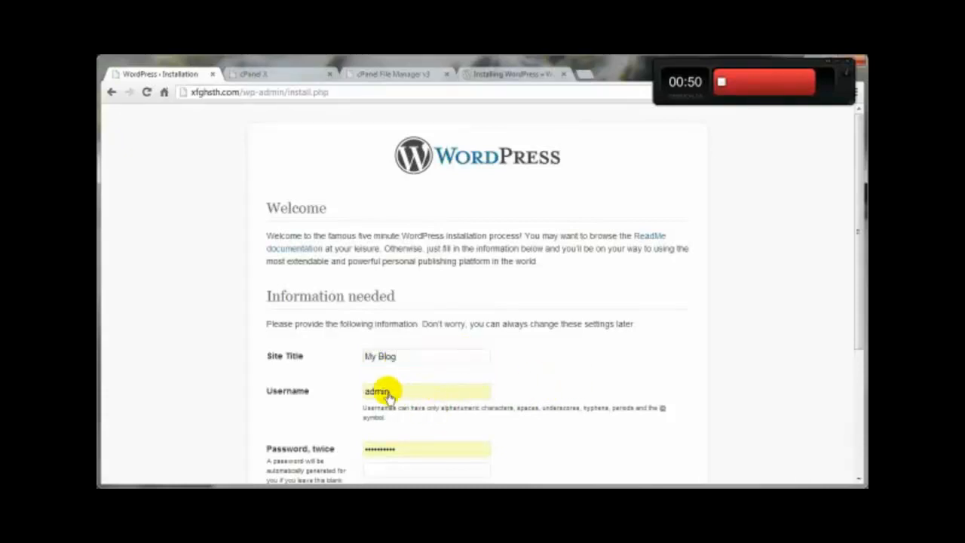
{"action": "left_click_drag", "start_coordinate": [389, 396], "coordinate": [302, 394]}
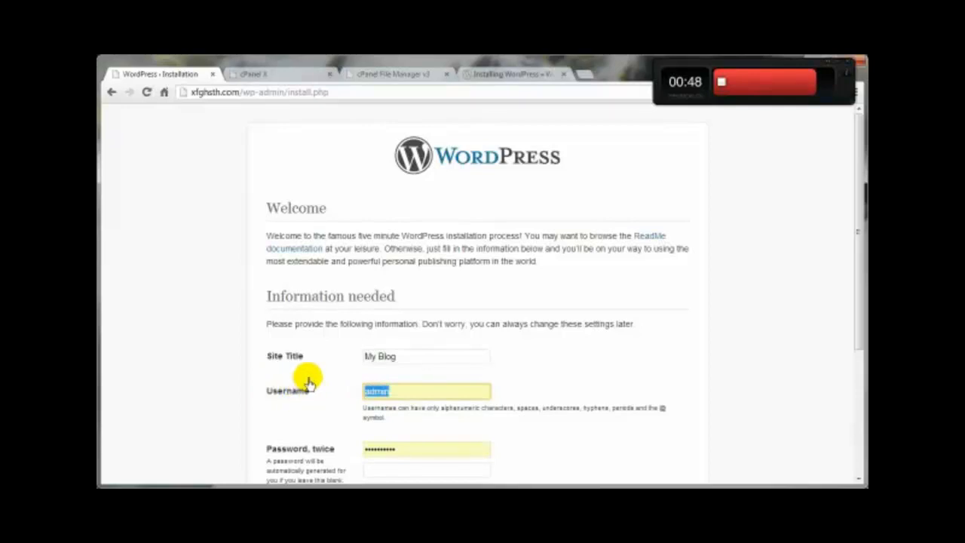
{"action": "key", "text": "BackSpace"}
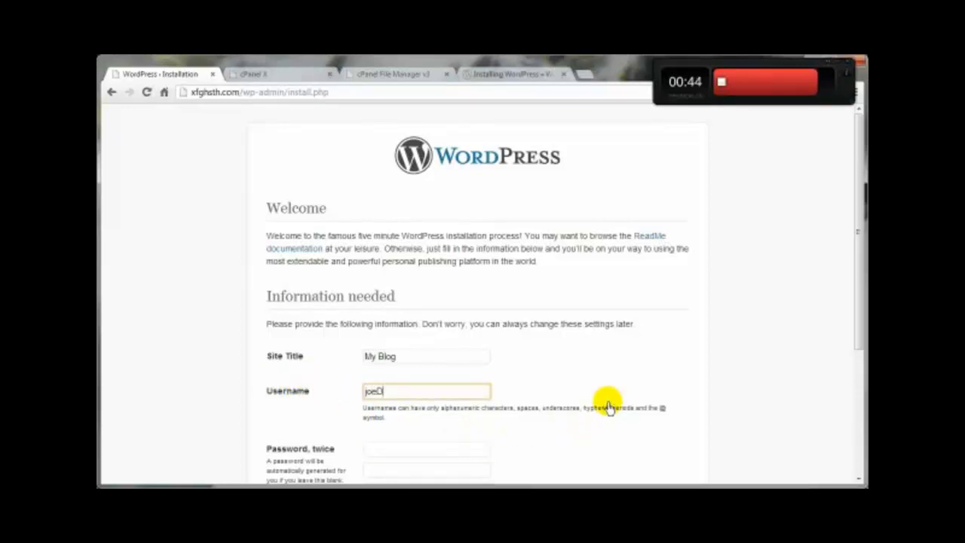
Save a new password in the notes and paste it into the form, then clear it so one is generated.
{"action": "scroll", "coordinate": [607, 403], "scroll_direction": "down", "scroll_amount": 3}
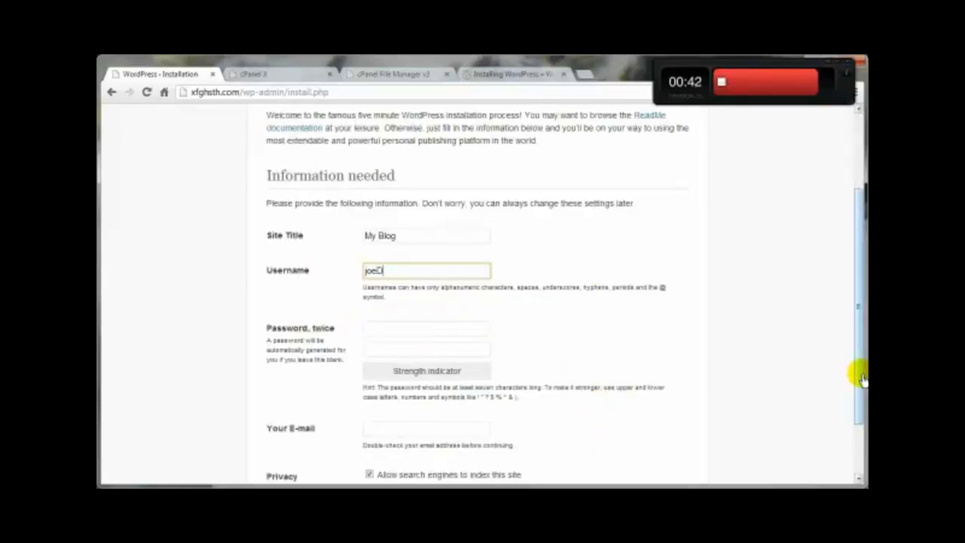
{"action": "left_click", "coordinate": [866, 374]}
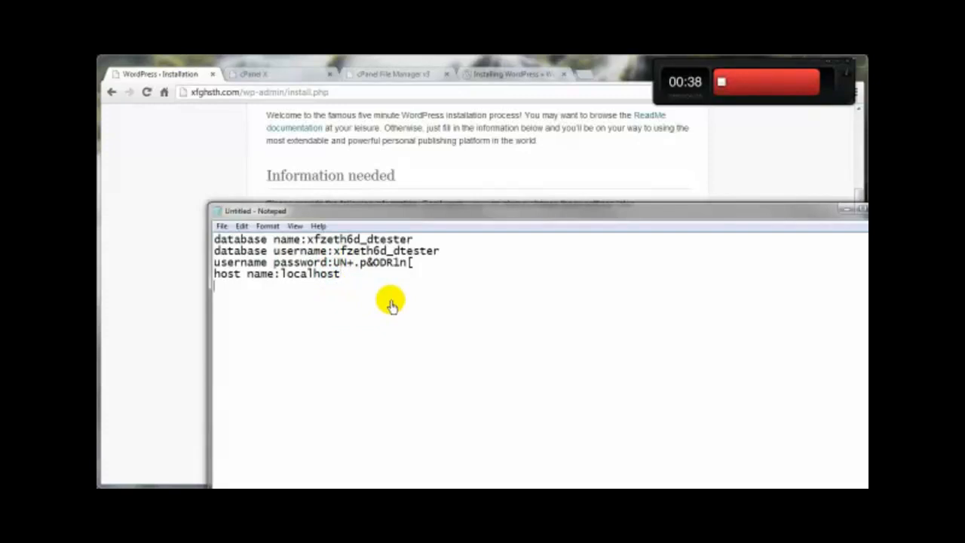
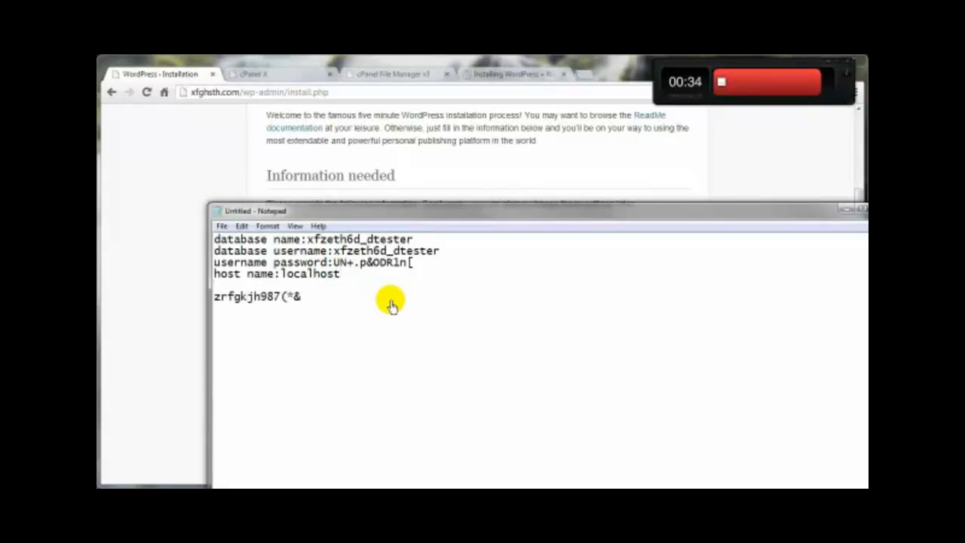
{"action": "left_click_drag", "start_coordinate": [214, 298], "coordinate": [317, 304]}
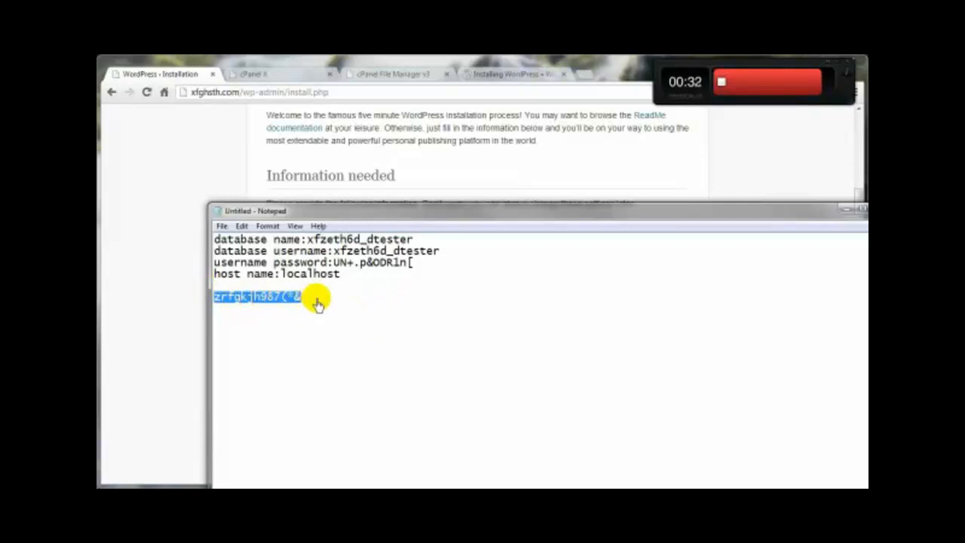
{"action": "right_click", "coordinate": [290, 299]}
{"action": "left_click", "coordinate": [321, 336]}
{"action": "left_click", "coordinate": [153, 350]}
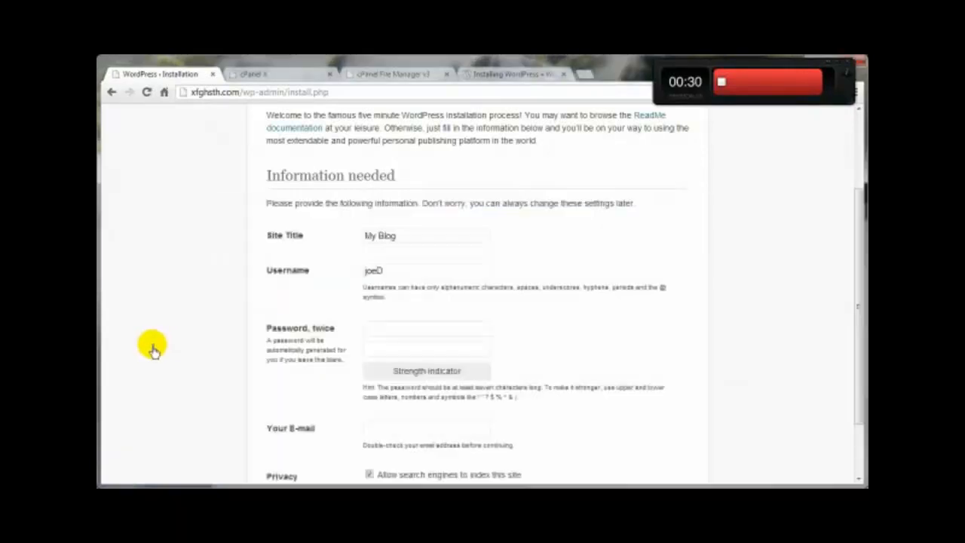
{"action": "left_click", "coordinate": [399, 333]}
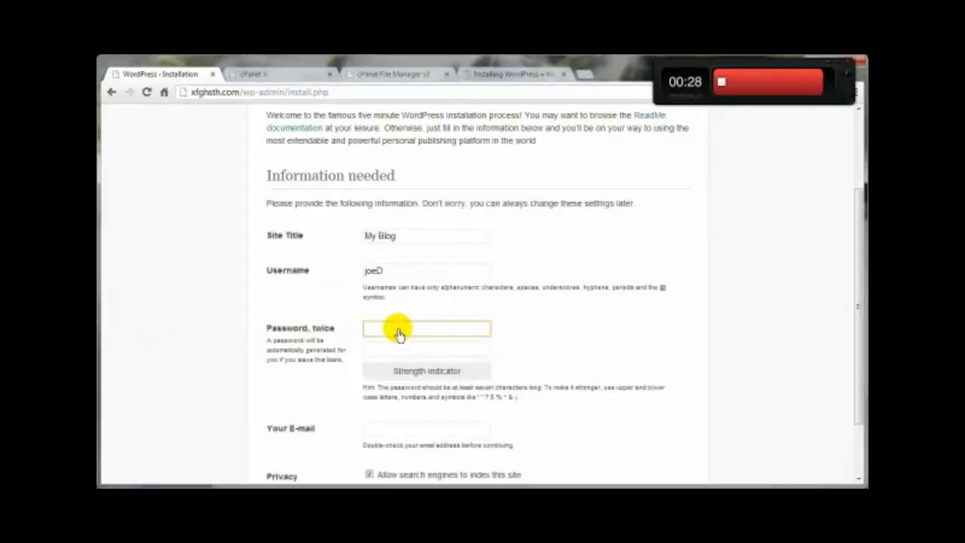
{"action": "key", "text": "ctrl+v"}
{"action": "left_click_drag", "start_coordinate": [407, 332], "coordinate": [309, 337]}
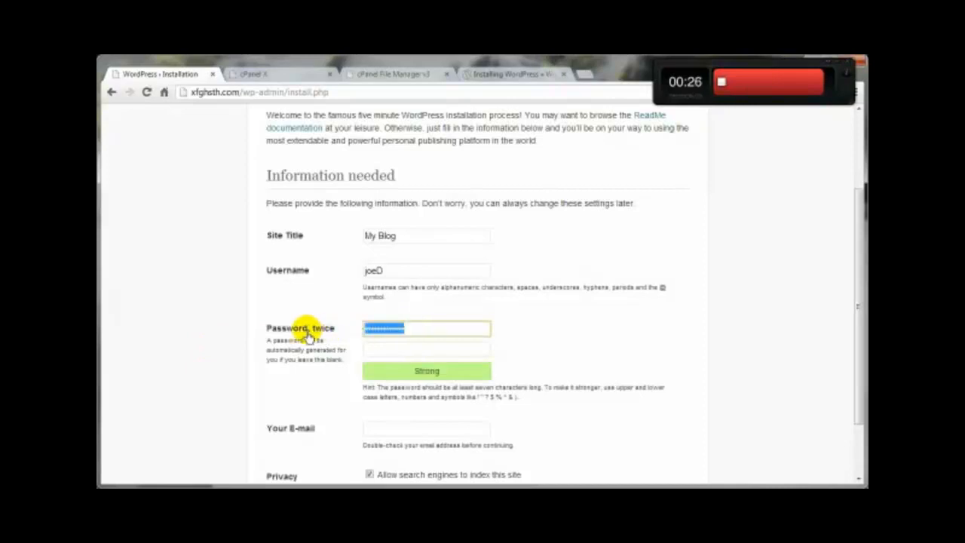
{"action": "key", "text": "BackSpace"}
Pick the suggested admin e-mail, install WordPress, and select the generated password.
{"action": "scroll", "coordinate": [649, 351], "scroll_direction": "down", "scroll_amount": 1}
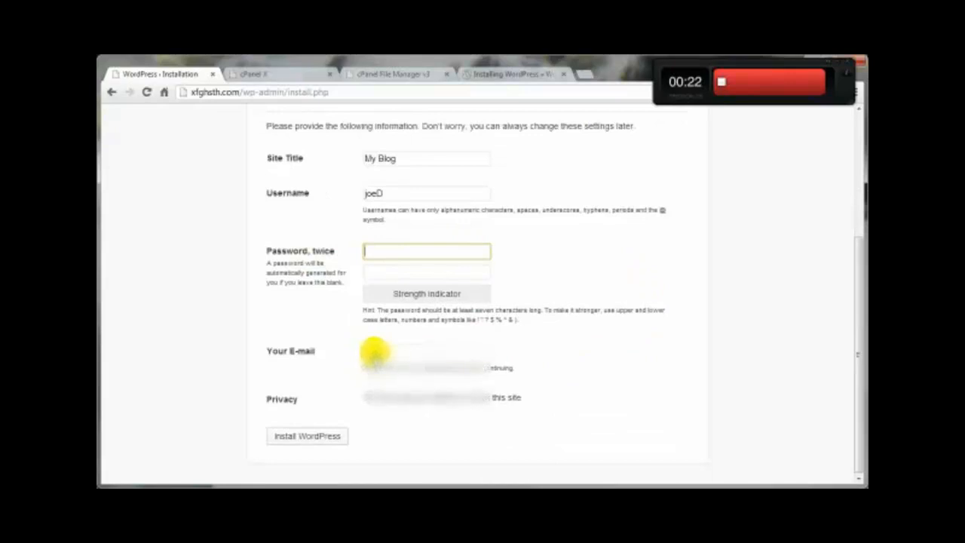
{"action": "double_click", "coordinate": [374, 352]}
{"action": "left_click", "coordinate": [381, 384]}
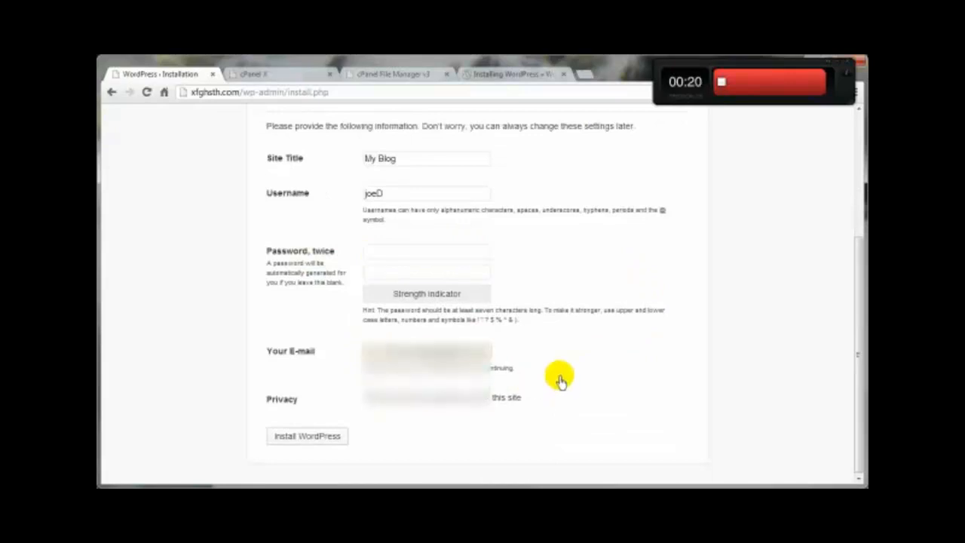
{"action": "left_click", "coordinate": [300, 436]}
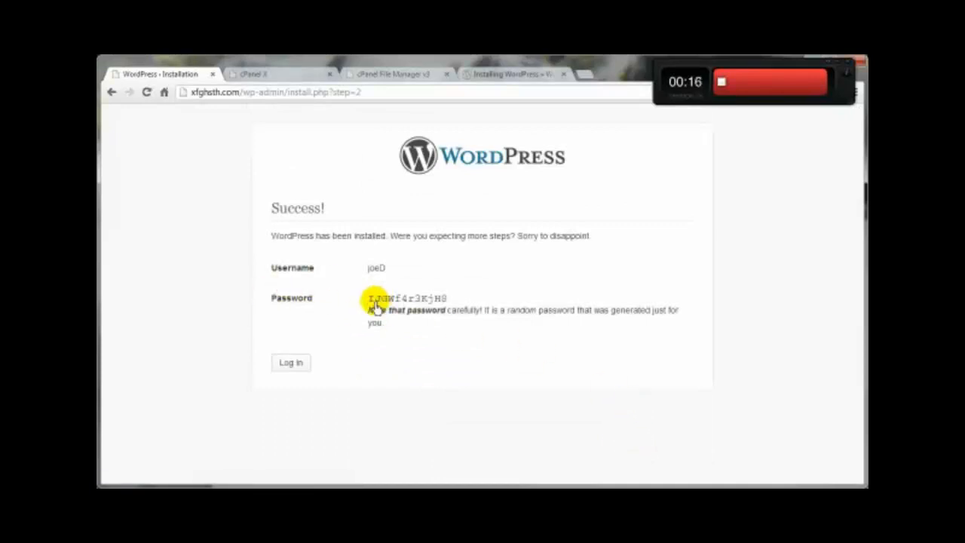
{"action": "left_click_drag", "start_coordinate": [371, 307], "coordinate": [453, 299]}
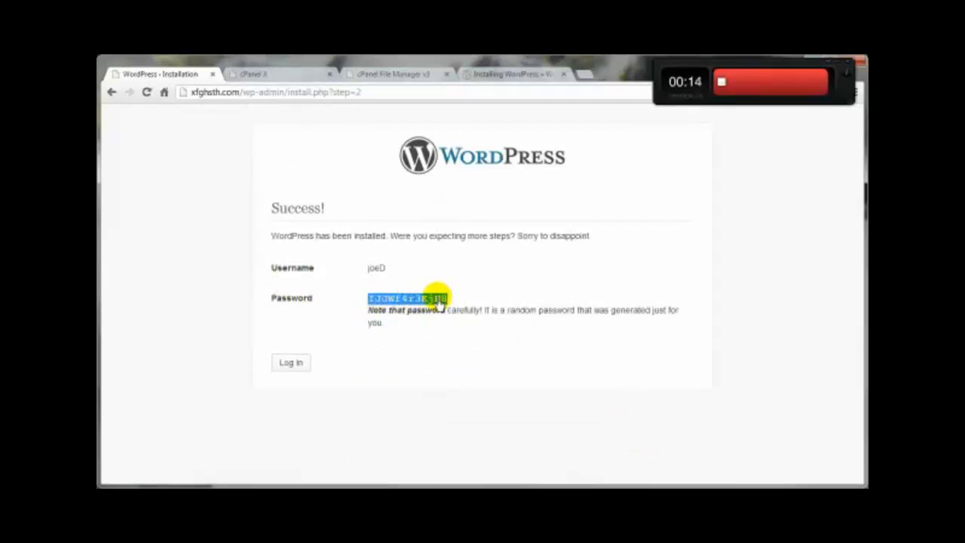
Copy the generated password and log in to the My Blog admin with the new username.
{"action": "right_click", "coordinate": [438, 299]}
{"action": "left_click", "coordinate": [467, 305]}
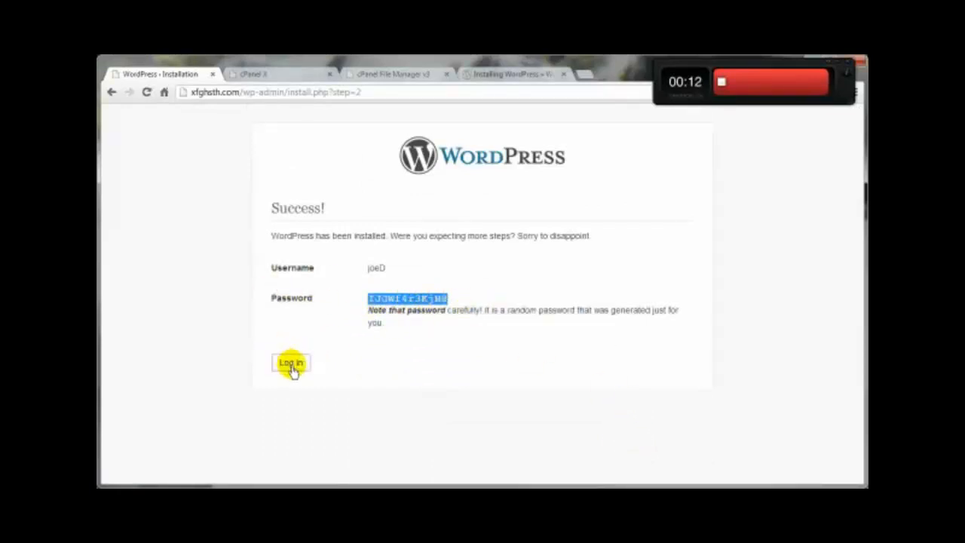
{"action": "left_click", "coordinate": [291, 364]}
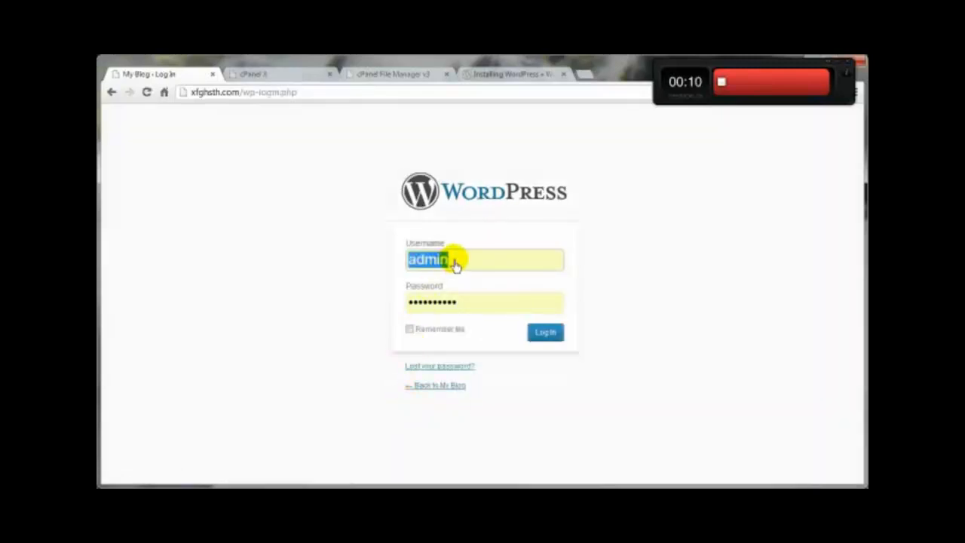
{"action": "key", "text": "BackSpace"}
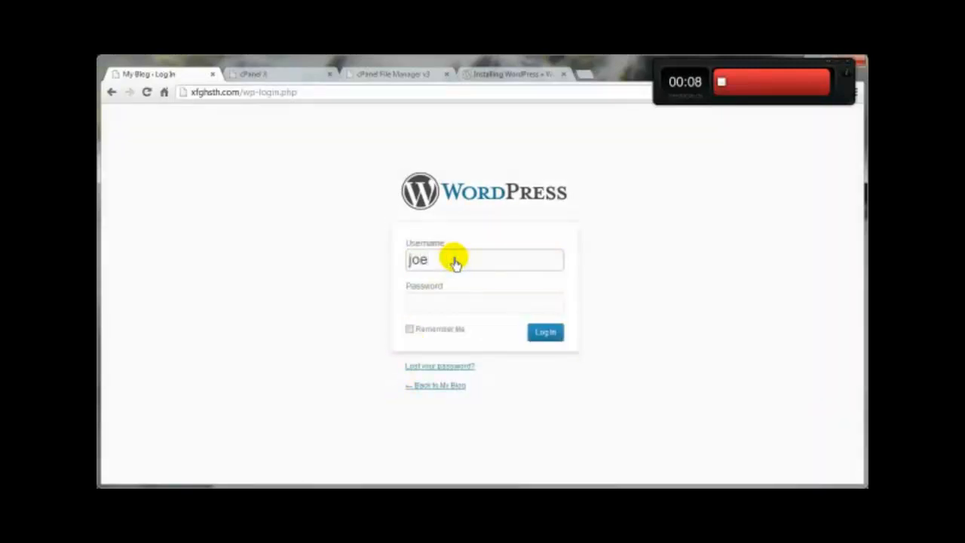
{"action": "left_click", "coordinate": [437, 302]}
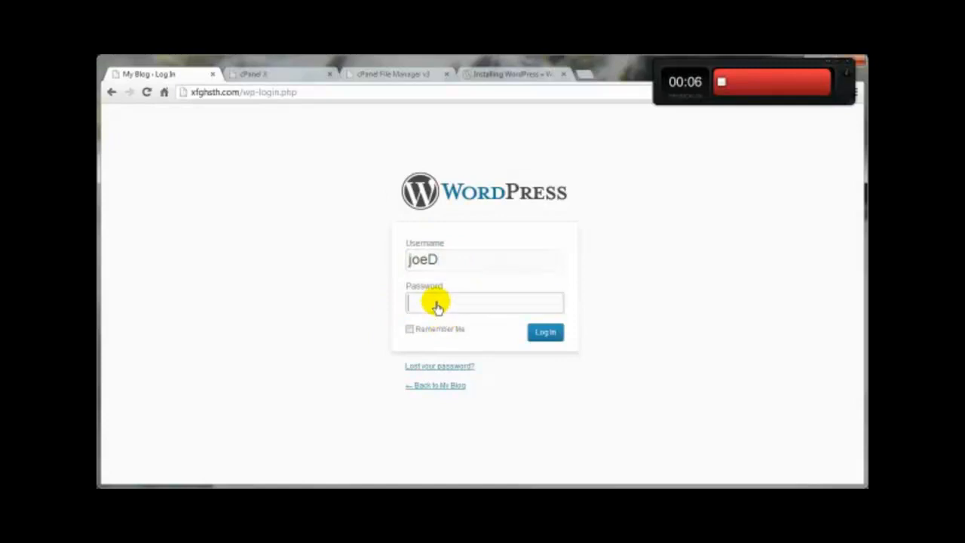
{"action": "right_click", "coordinate": [437, 302]}
{"action": "left_click", "coordinate": [468, 367]}
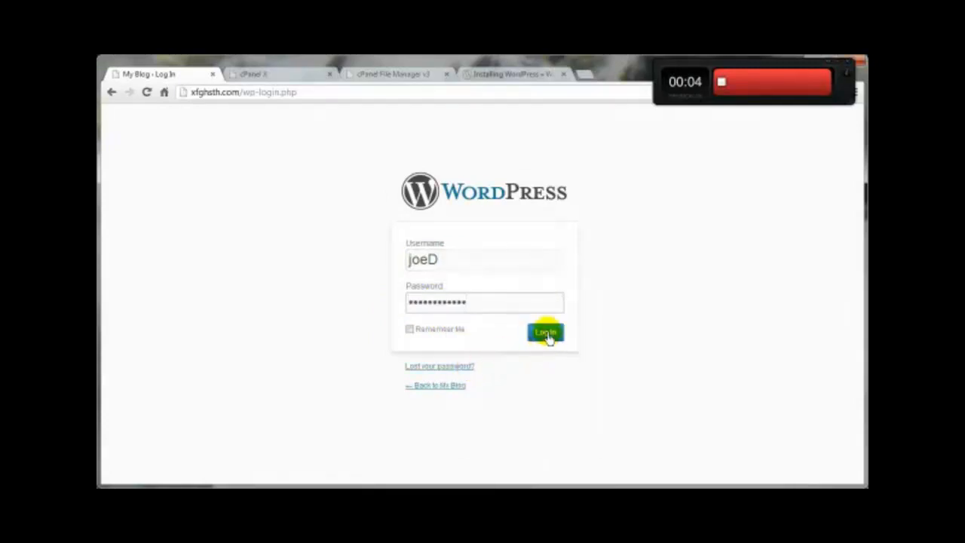
{"action": "left_click", "coordinate": [548, 333]}
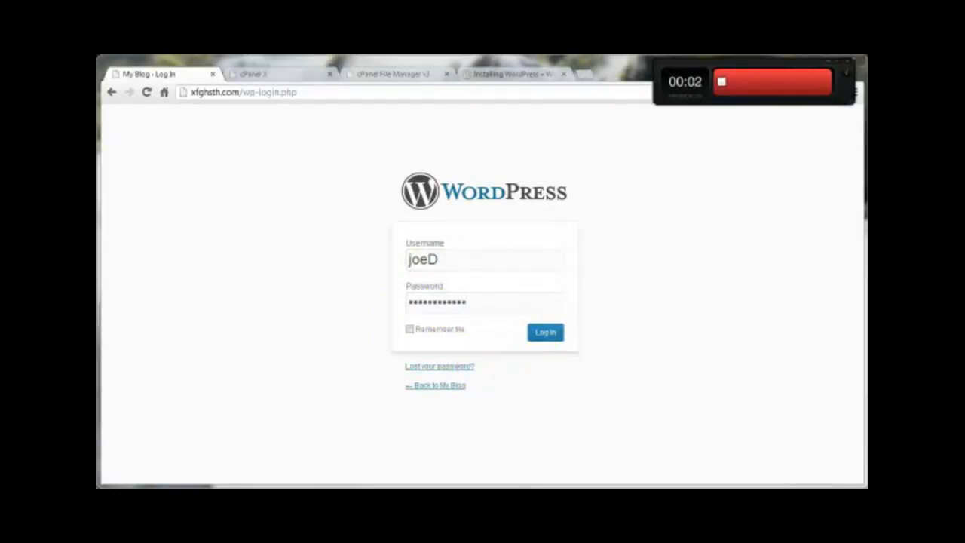
{"action": "left_click", "coordinate": [551, 333]}
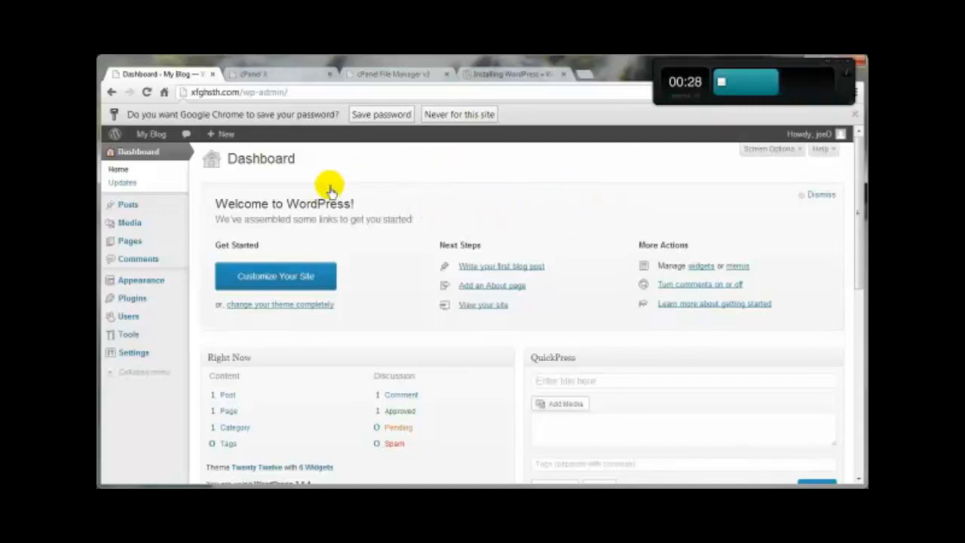
Visit the My Blog front page from the admin bar.
{"action": "mouse_move", "coordinate": [151, 154]}
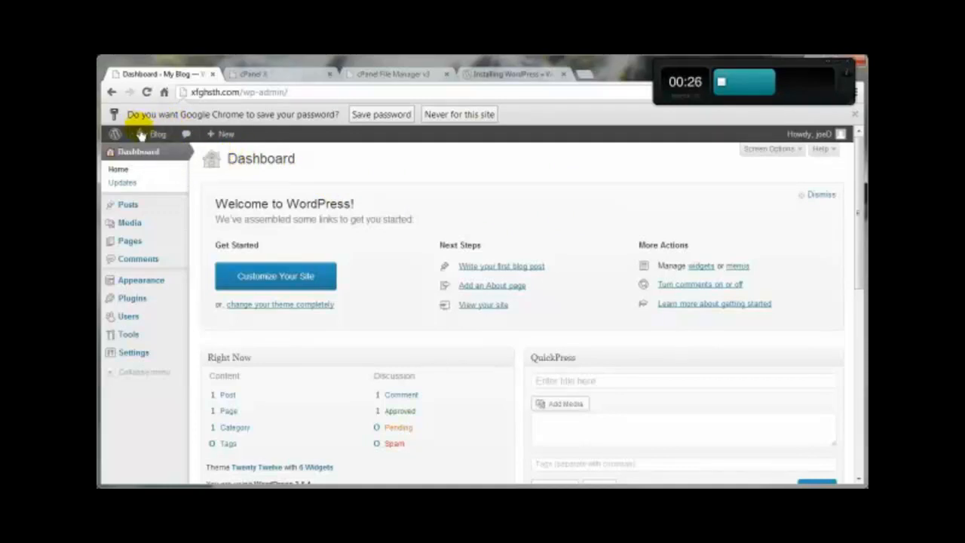
{"action": "left_click", "coordinate": [151, 133]}
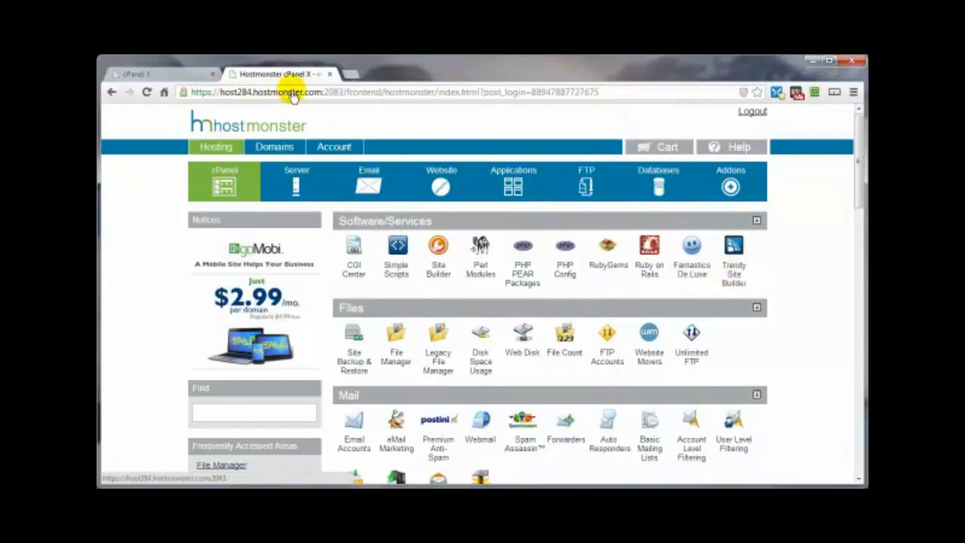
Close the Hostmonster cPanel tab and bring the other cPanel home page in front of the notes.
{"action": "left_click", "coordinate": [341, 74]}
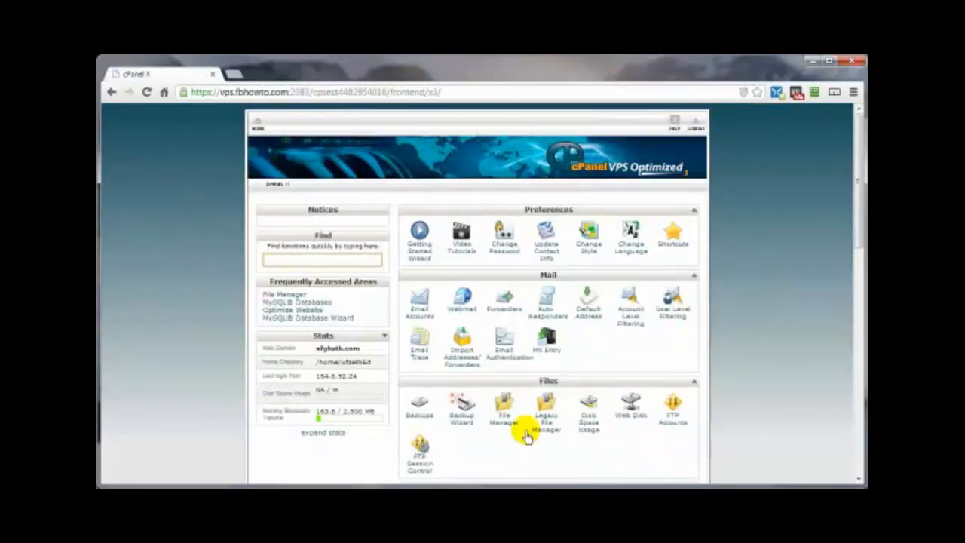
{"action": "left_click_drag", "start_coordinate": [857, 216], "coordinate": [845, 382]}
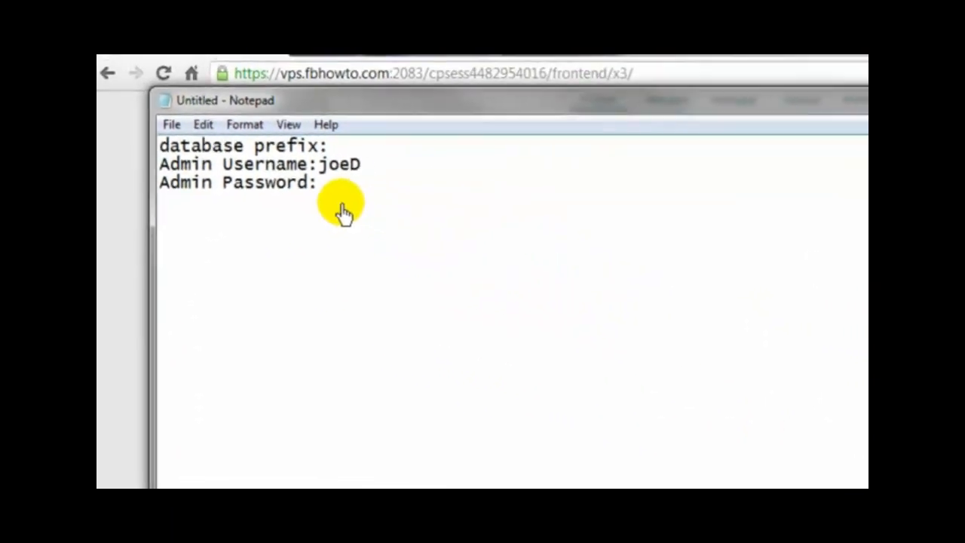
{"action": "left_click", "coordinate": [339, 444]}
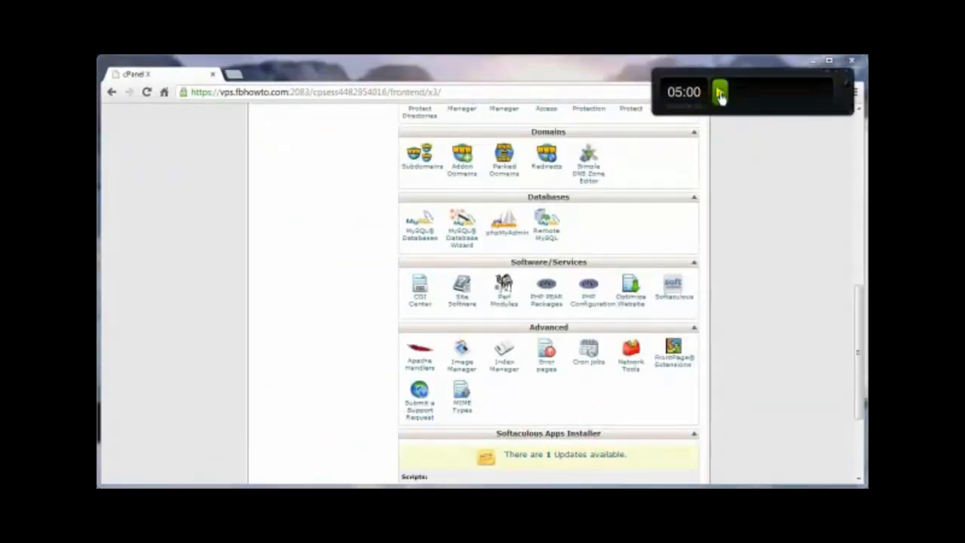
Open the Softaculous WordPress install form and clear the 'wp' In Directory value.
{"action": "left_click", "coordinate": [672, 300]}
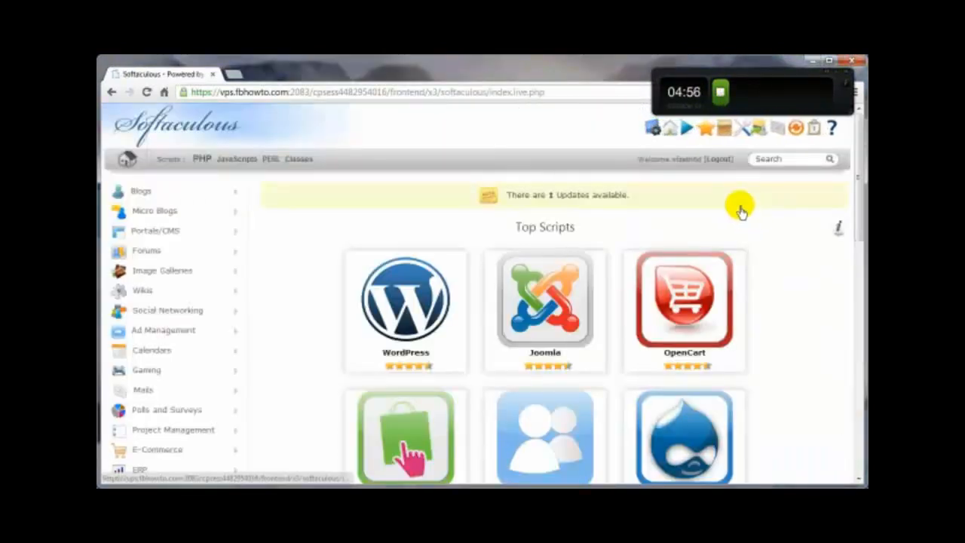
{"action": "left_click", "coordinate": [399, 301]}
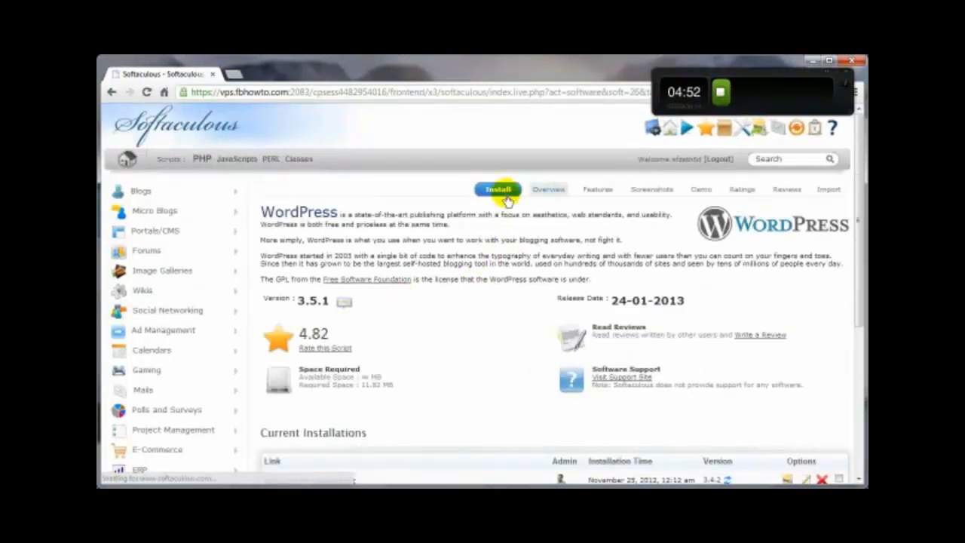
{"action": "left_click", "coordinate": [498, 190]}
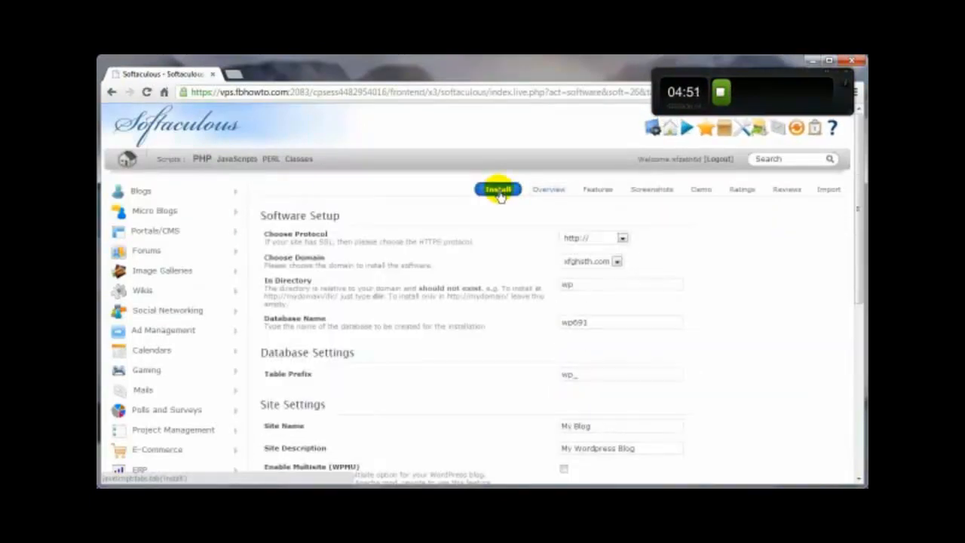
{"action": "double_click", "coordinate": [570, 284]}
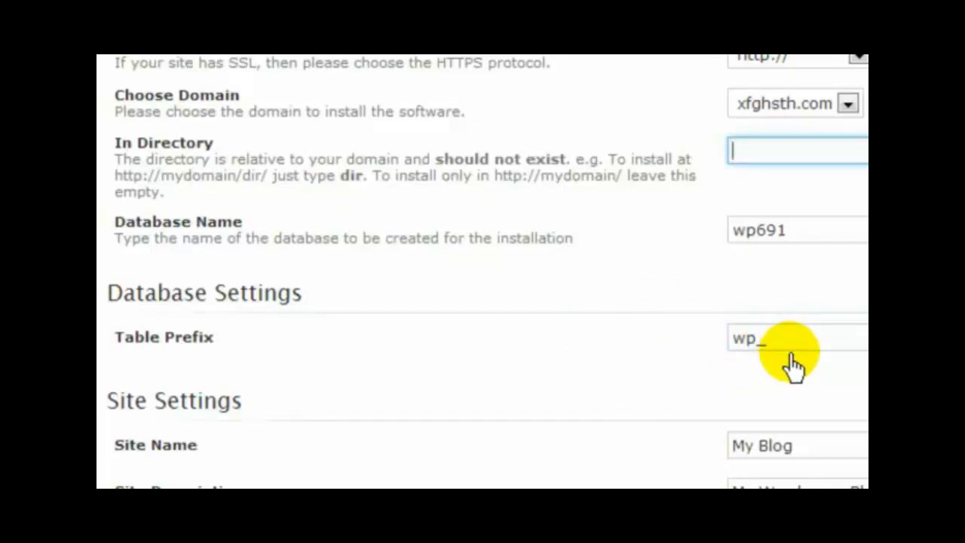
Set the table prefix to wdhp_ and record it after 'database prefix:' in the Notepad notes.
{"action": "left_click", "coordinate": [744, 343]}
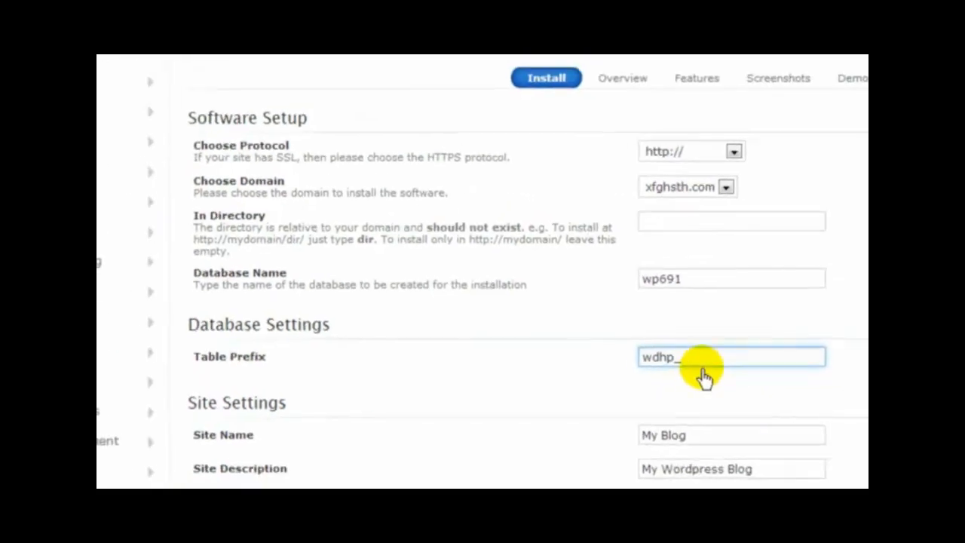
{"action": "left_click_drag", "start_coordinate": [685, 360], "coordinate": [622, 361]}
{"action": "key", "text": "ctrl+c"}
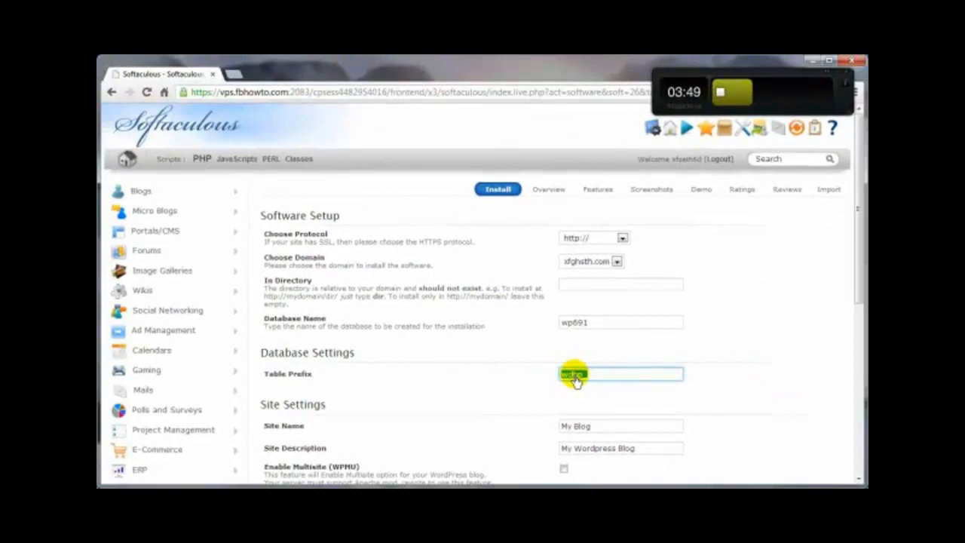
{"action": "right_click", "coordinate": [575, 379]}
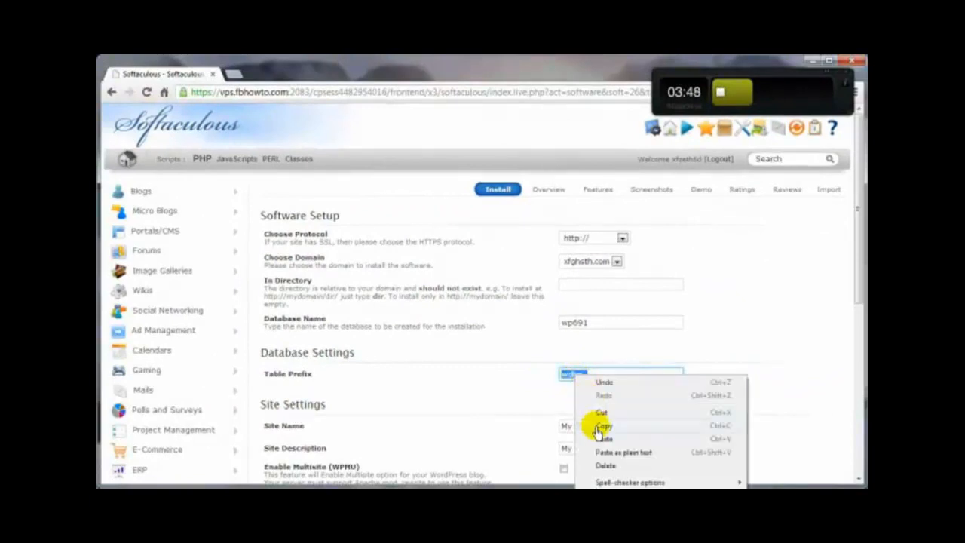
{"action": "left_click", "coordinate": [601, 426]}
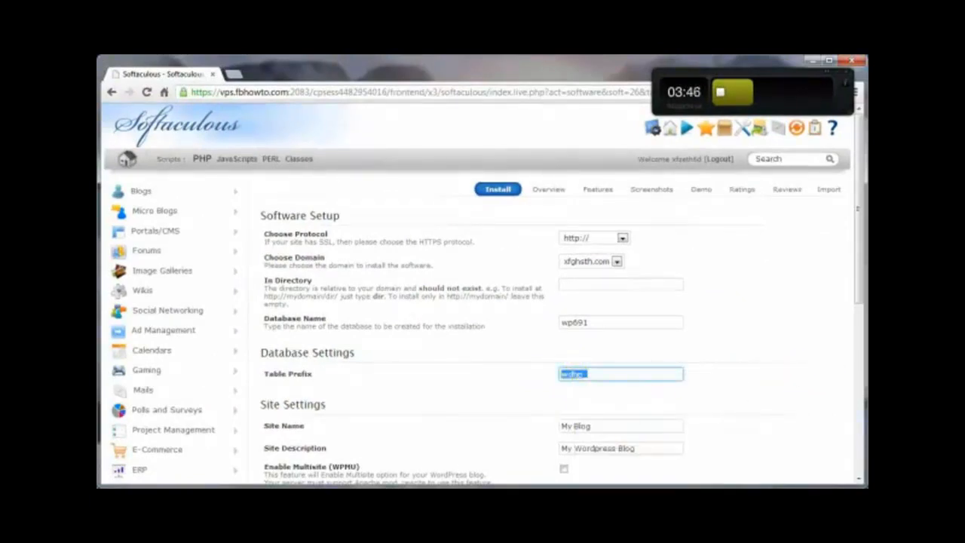
{"action": "key", "text": "alt+Tab"}
{"action": "left_click", "coordinate": [255, 141]}
{"action": "right_click", "coordinate": [256, 141]}
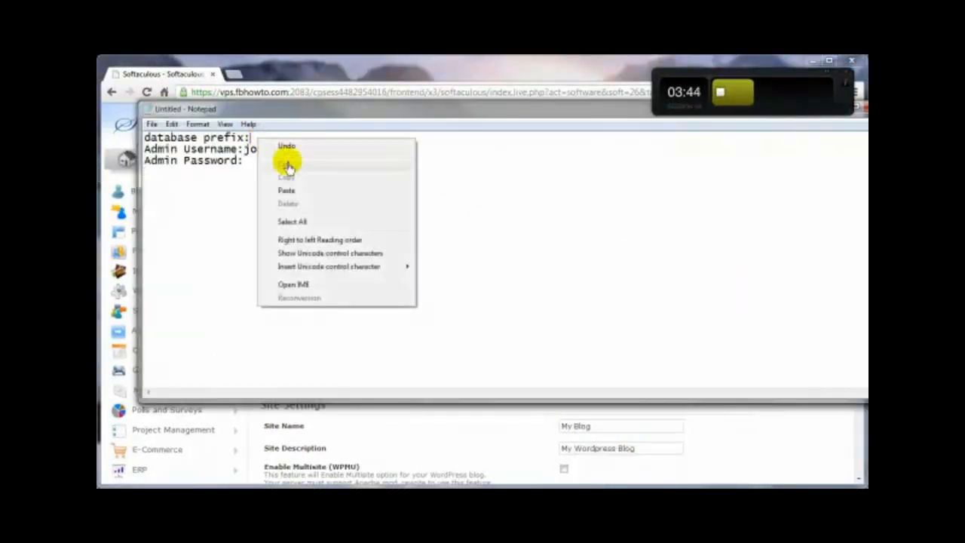
{"action": "left_click", "coordinate": [294, 194]}
{"action": "left_click", "coordinate": [403, 447]}
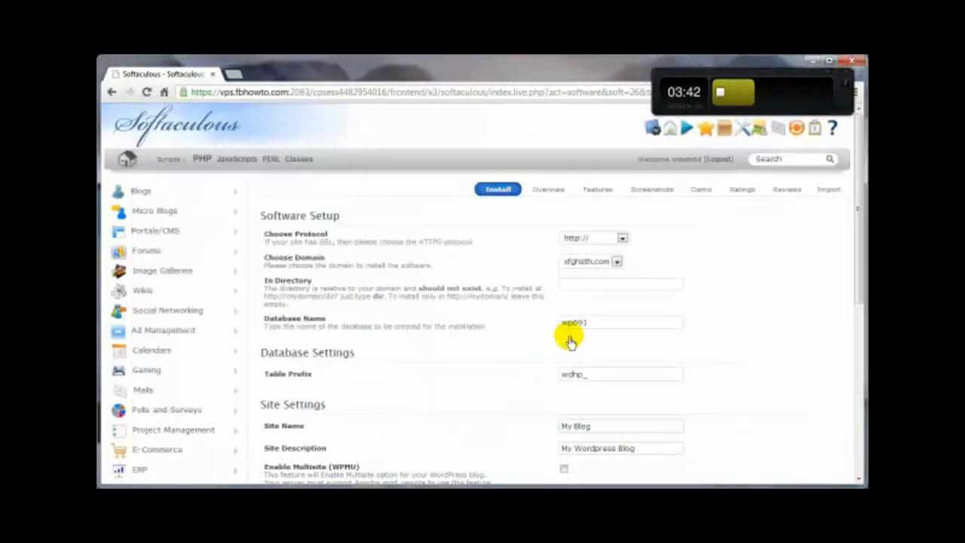
{"action": "scroll", "coordinate": [448, 415], "scroll_direction": "down", "scroll_amount": 2}
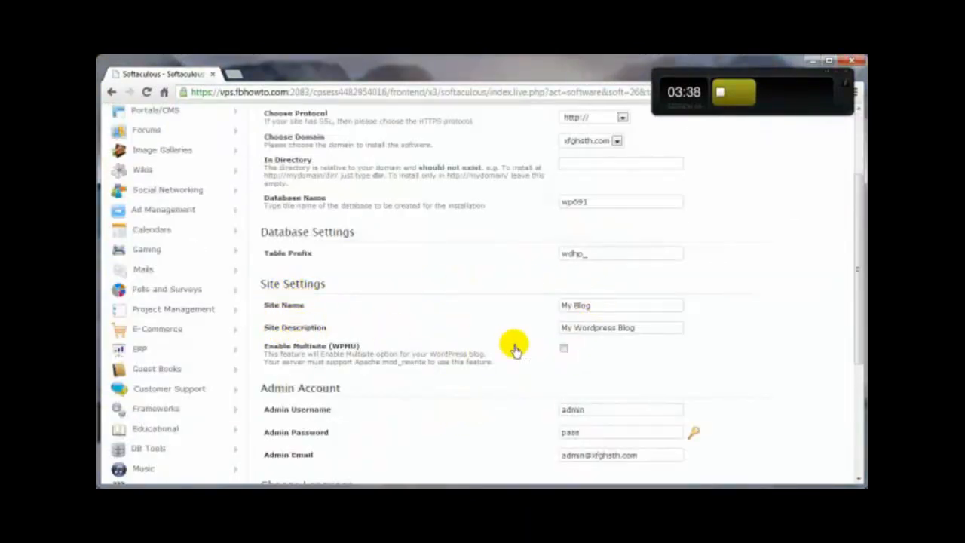
Replace the default 'admin' username with a custom account name and select the admin password.
{"action": "left_click", "coordinate": [618, 330]}
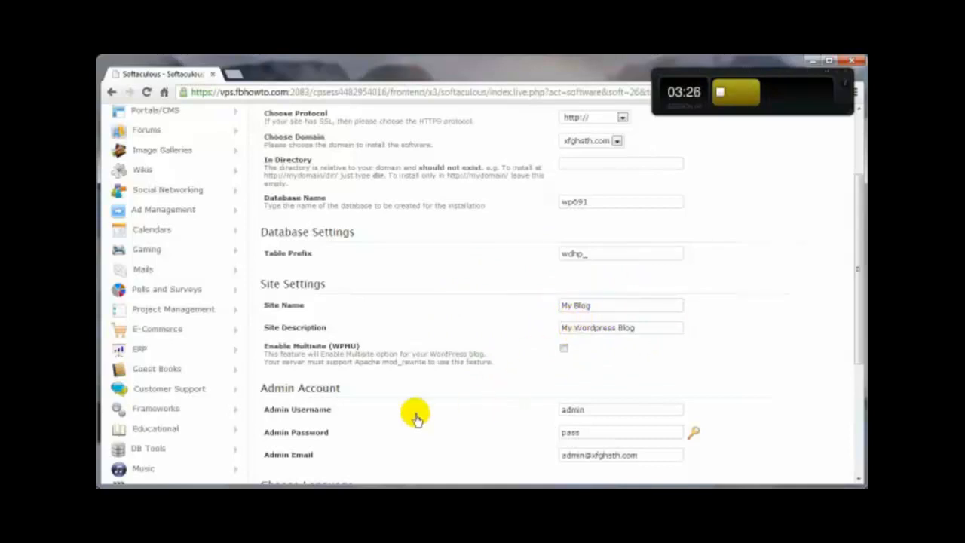
{"action": "scroll", "coordinate": [370, 420], "scroll_direction": "down", "scroll_amount": 3}
{"action": "left_click", "coordinate": [595, 294]}
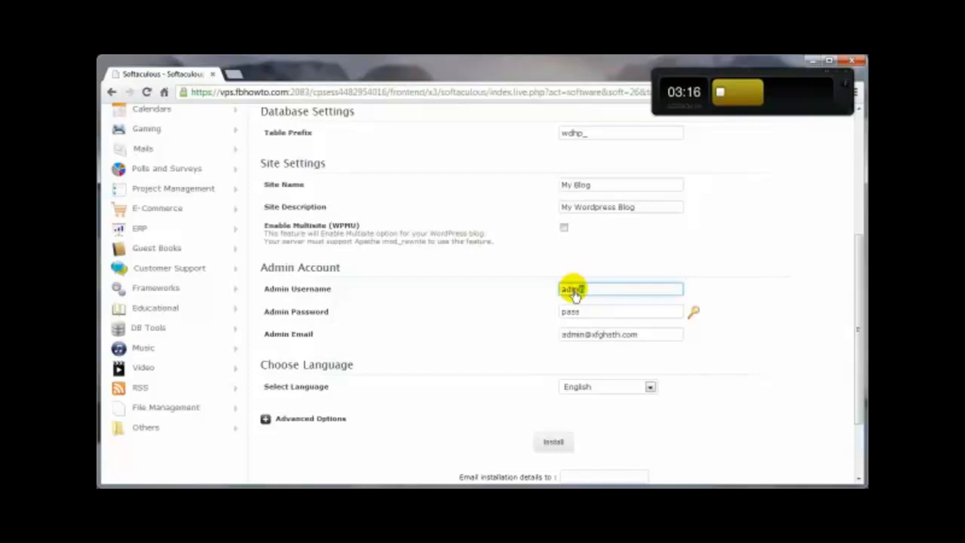
{"action": "left_click_drag", "start_coordinate": [577, 289], "coordinate": [538, 295]}
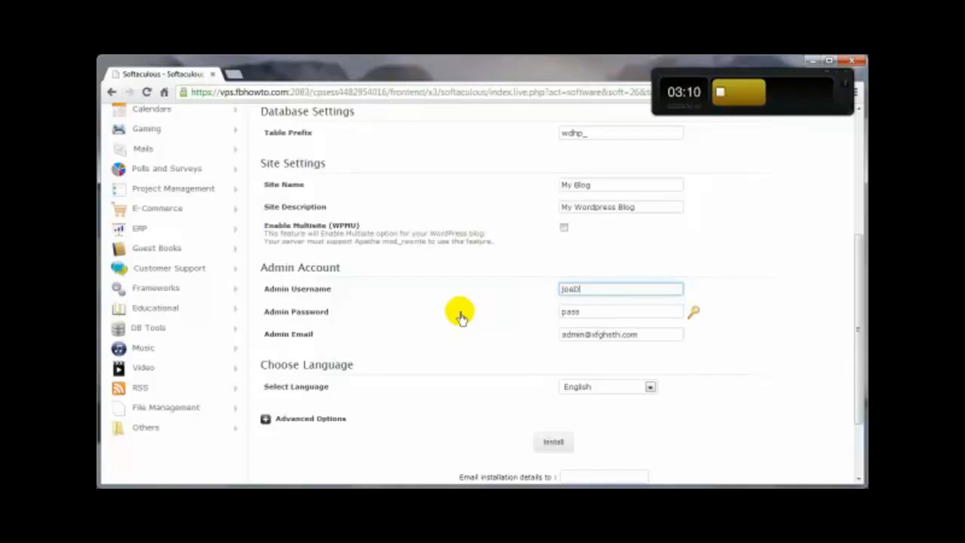
{"action": "double_click", "coordinate": [580, 315]}
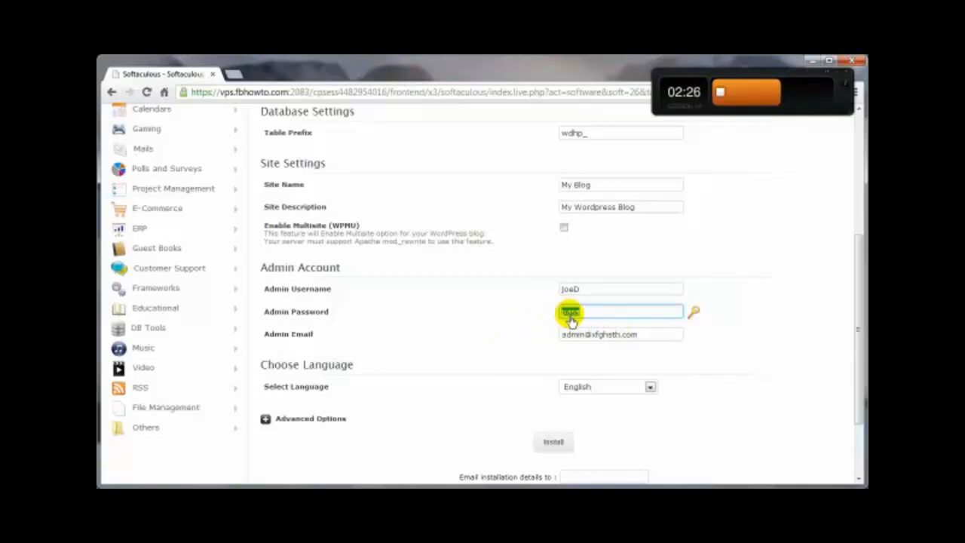
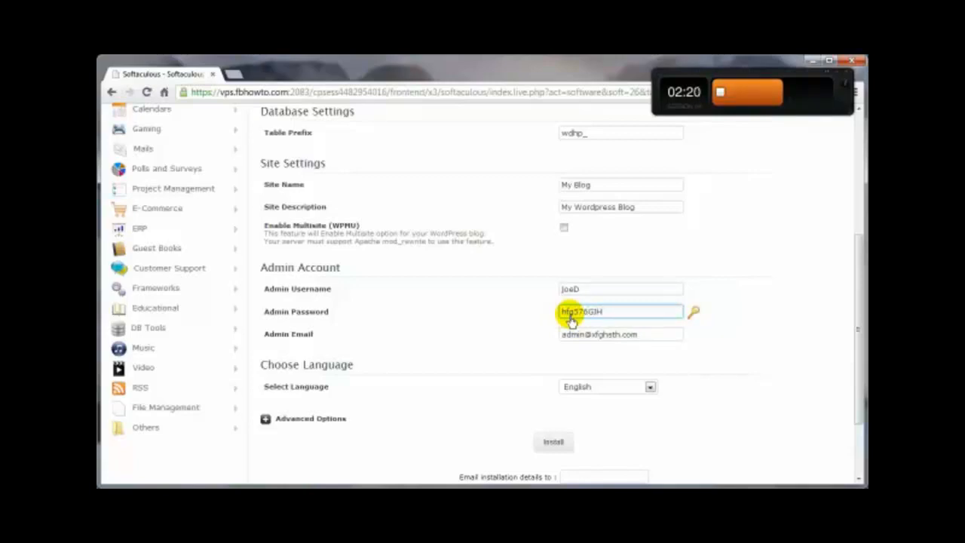
Set a strong admin password, save it after 'Admin Password:' in Notepad, and expand Advanced Options.
{"action": "left_click_drag", "start_coordinate": [614, 314], "coordinate": [563, 318]}
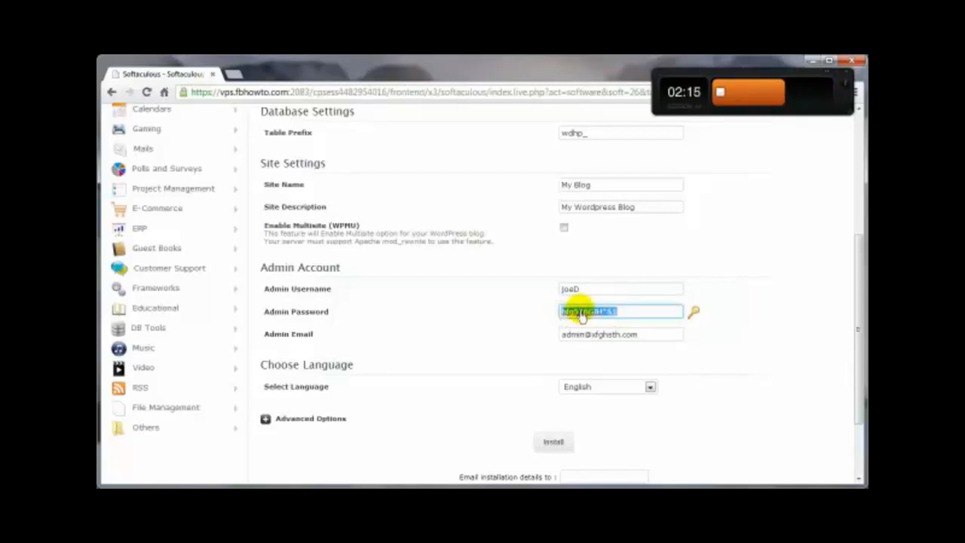
{"action": "right_click", "coordinate": [579, 315]}
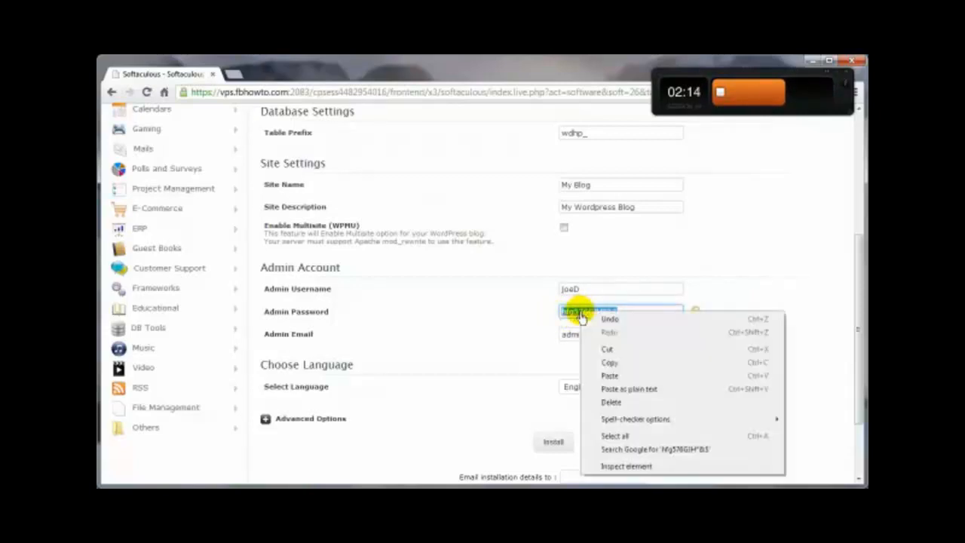
{"action": "left_click", "coordinate": [611, 363]}
{"action": "key", "text": "alt+Tab"}
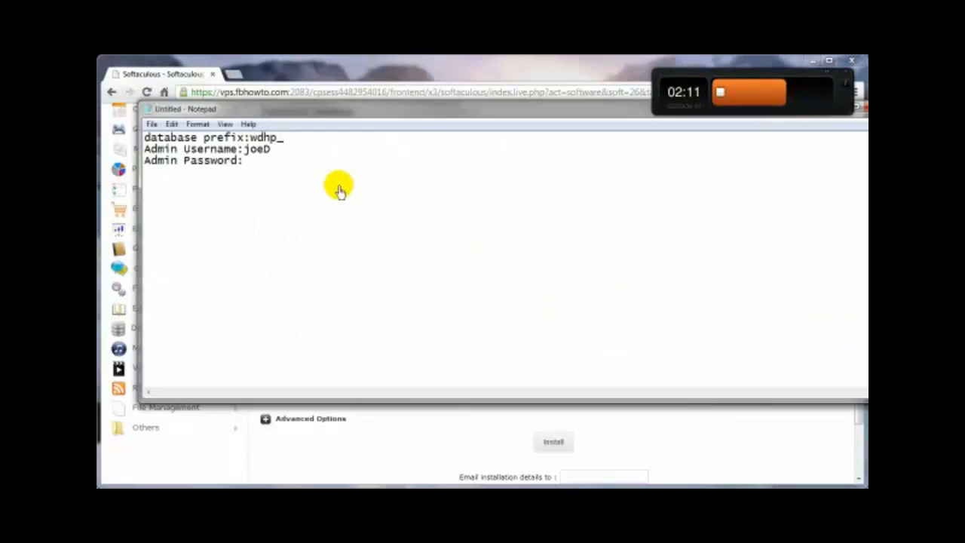
{"action": "right_click", "coordinate": [254, 163]}
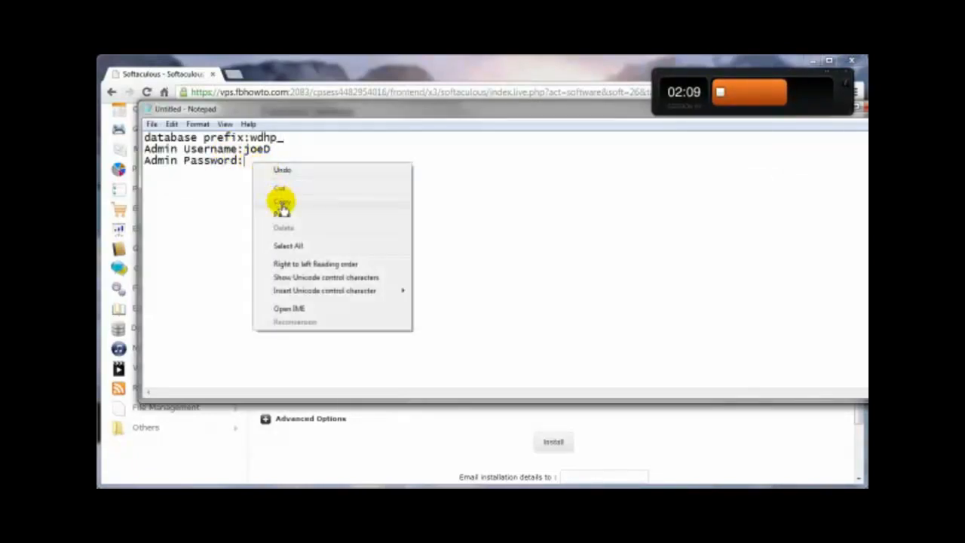
{"action": "left_click", "coordinate": [283, 209]}
{"action": "left_click", "coordinate": [399, 455]}
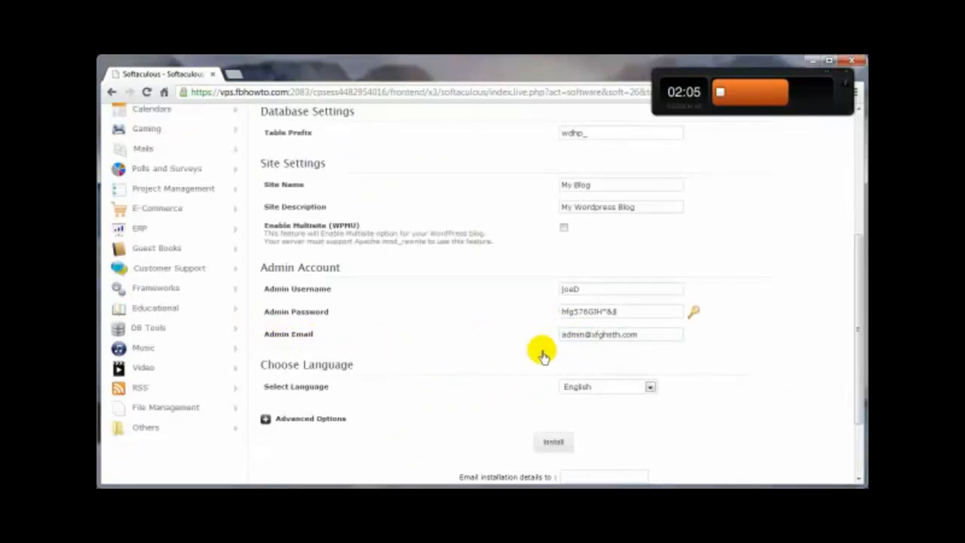
{"action": "left_click", "coordinate": [640, 340]}
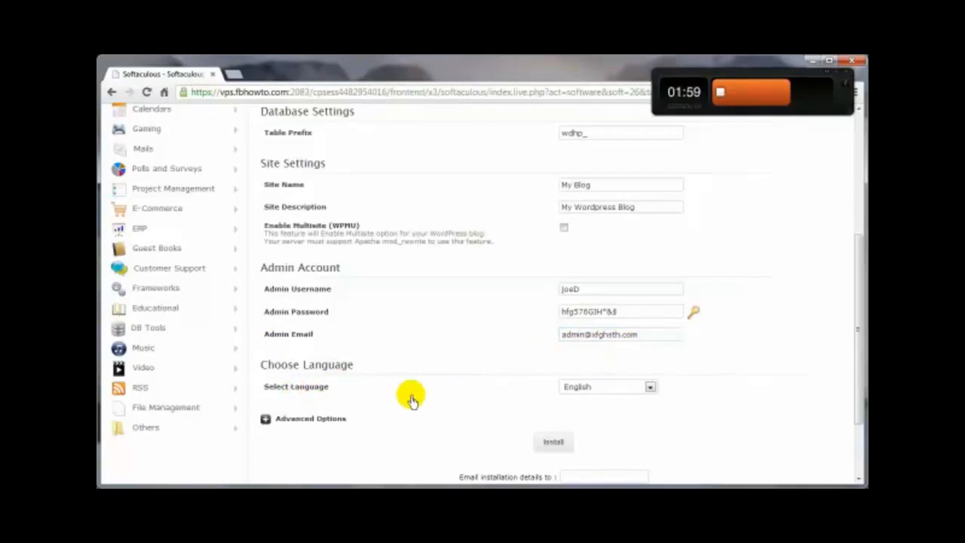
{"action": "left_click", "coordinate": [266, 420]}
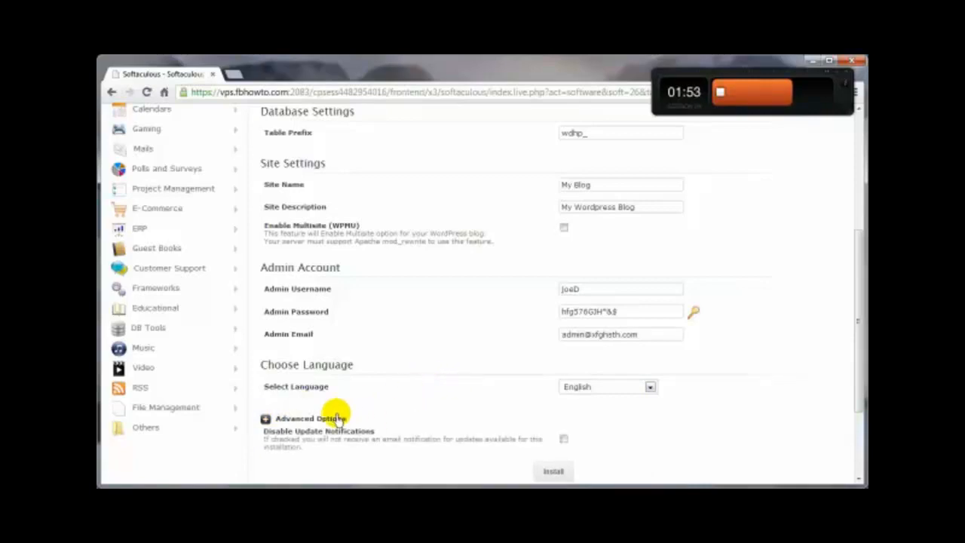
Hide the advanced options and start the WordPress installation on xfghsth.com.
{"action": "left_click", "coordinate": [266, 419]}
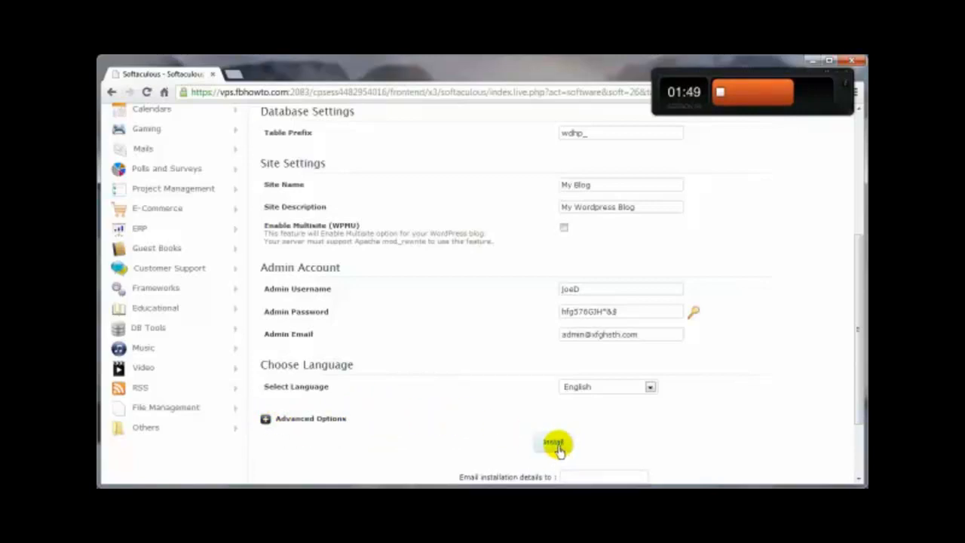
{"action": "left_click", "coordinate": [561, 446]}
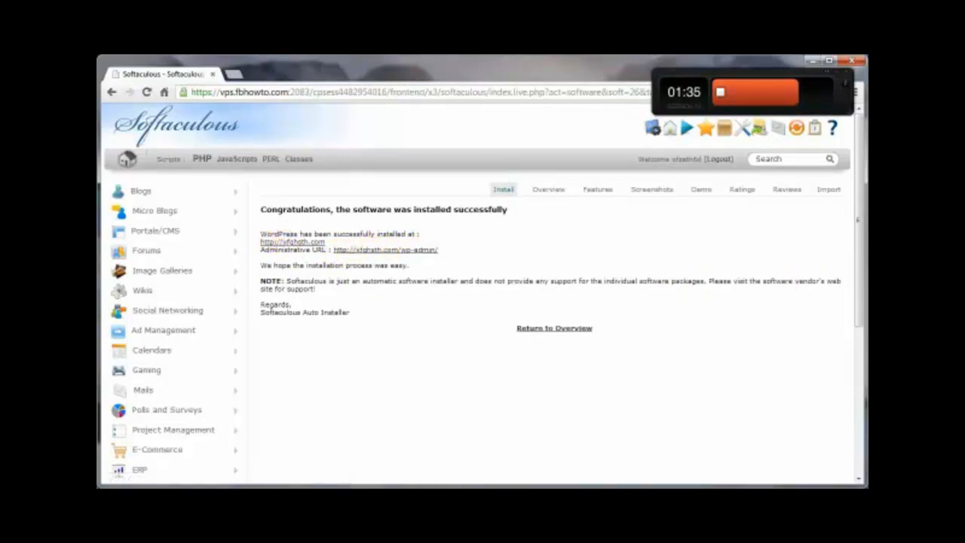
Check the saved admin credentials in Notepad, then open the new xfghsth.com site in a new tab.
{"action": "key", "text": "alt+Tab"}
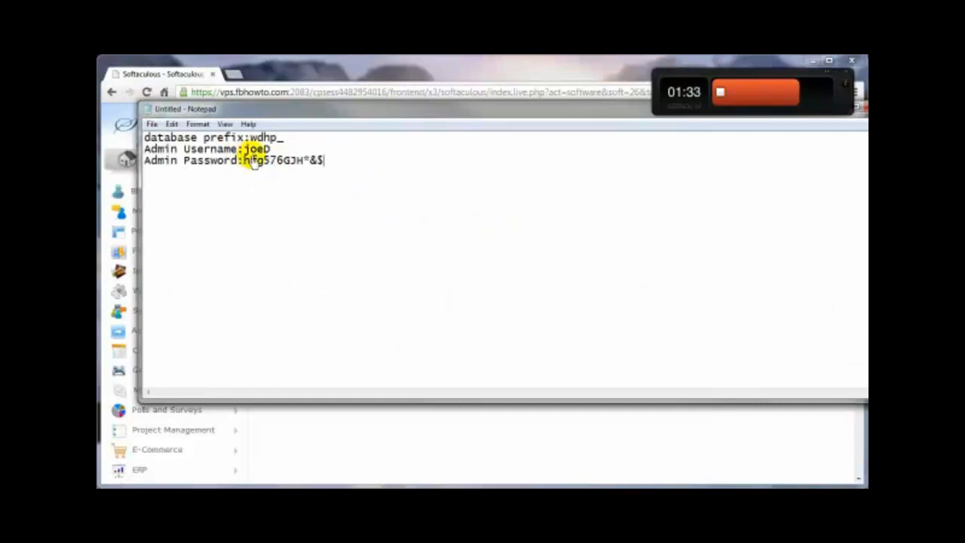
{"action": "left_click", "coordinate": [771, 437]}
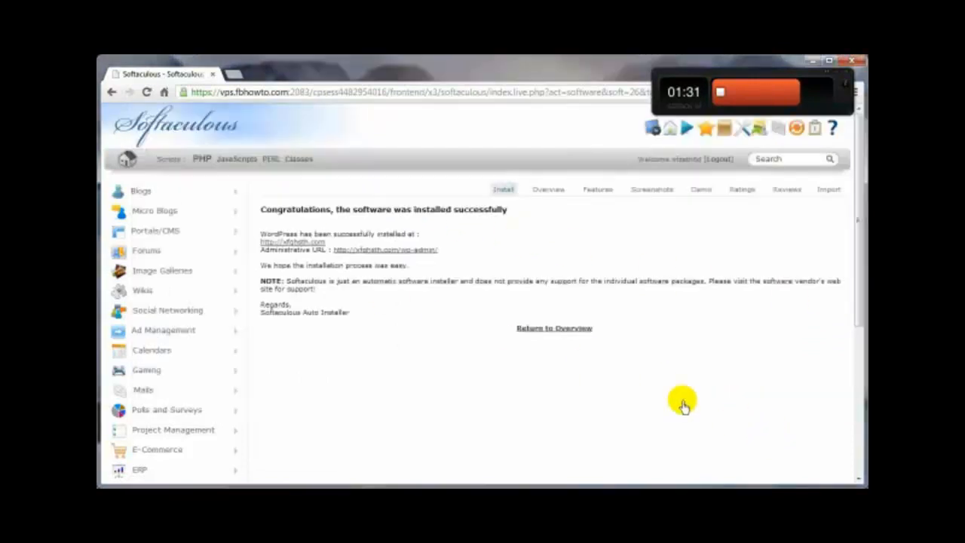
{"action": "left_click", "coordinate": [282, 241]}
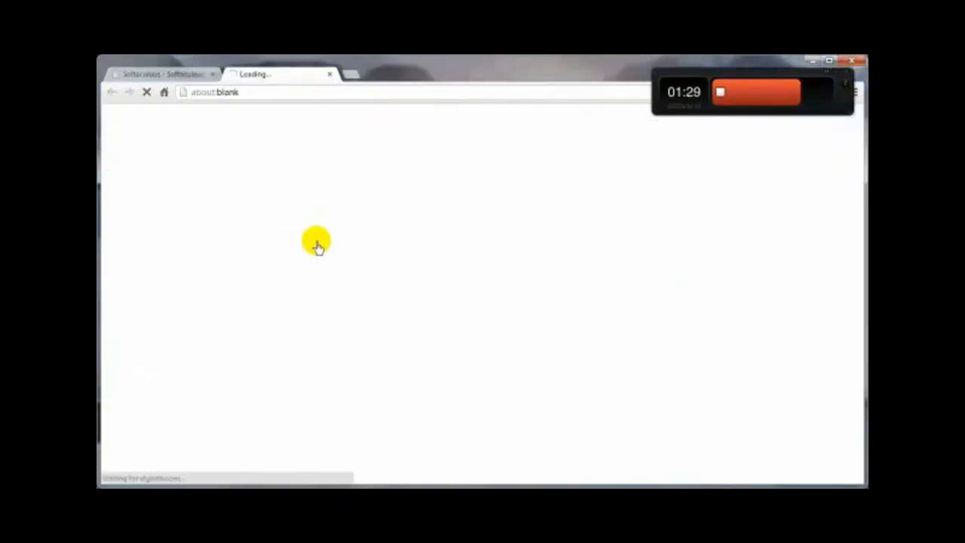